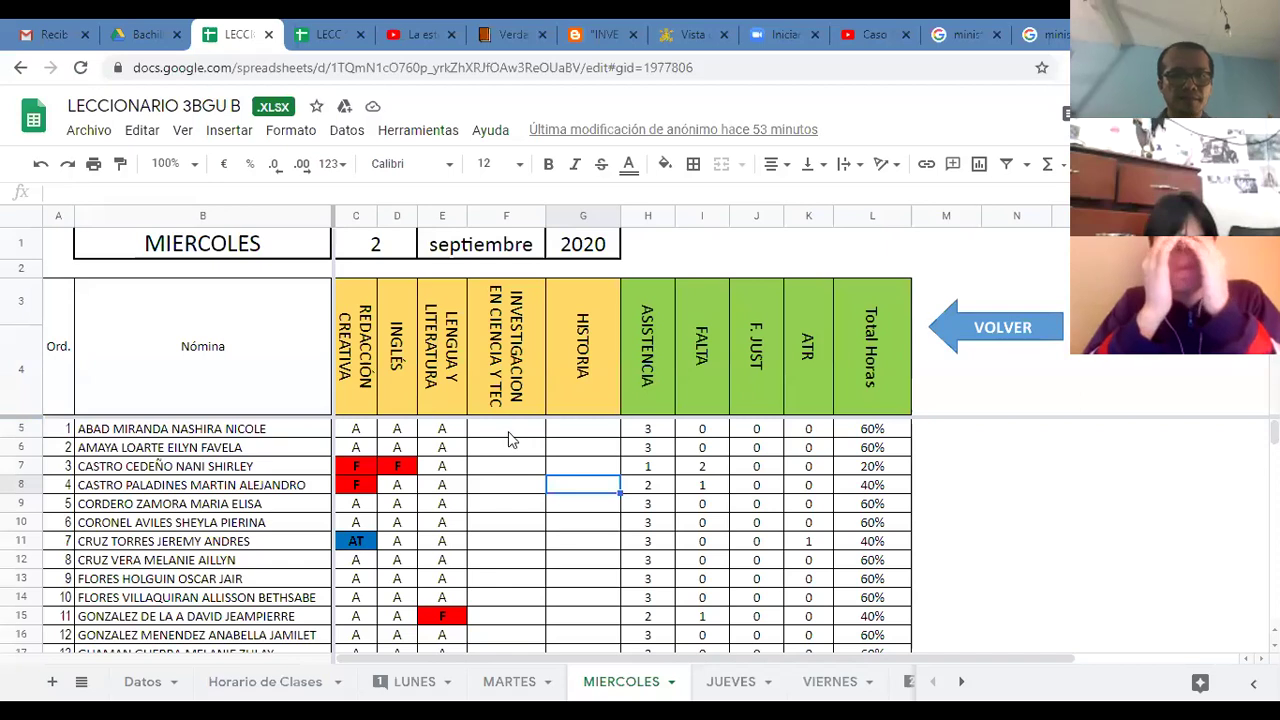
Enter attendance mark A for students 1 to 3 in the Investigación en Ciencia y Tec column, cells F5 to F7.
left_click(508, 428)
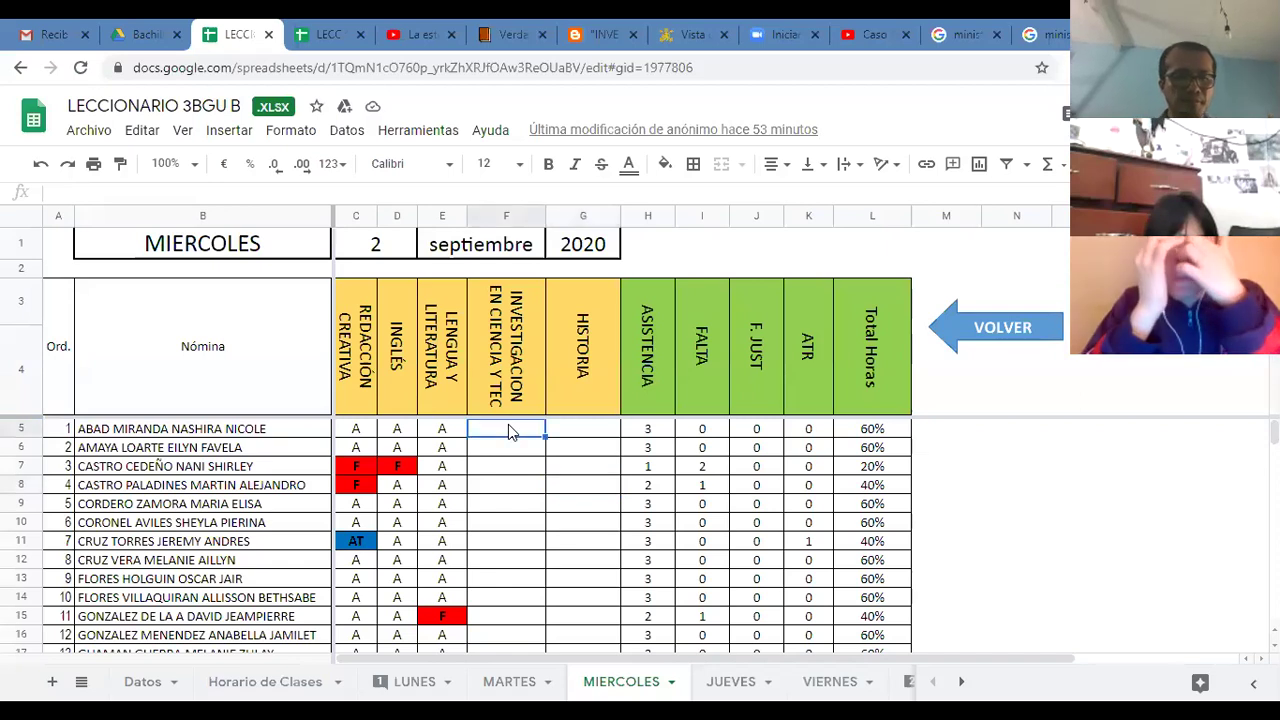
type("A")
left_click(511, 456)
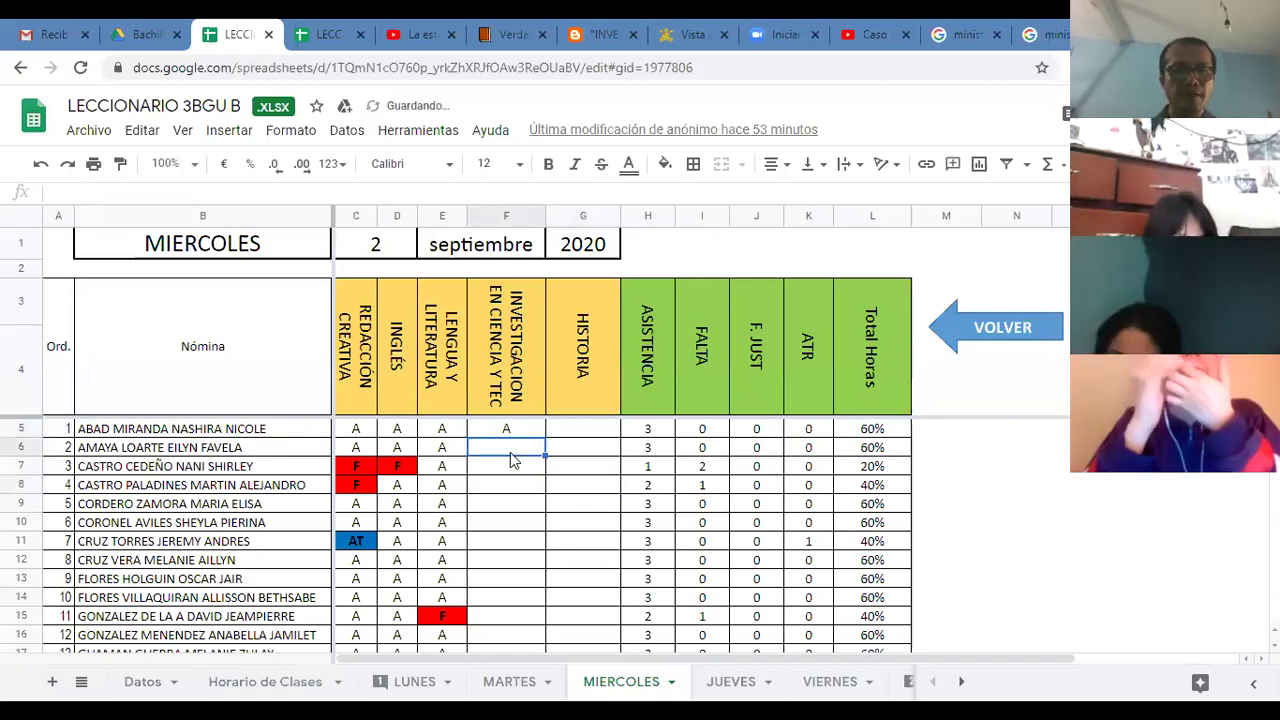
type("A")
left_click(510, 467)
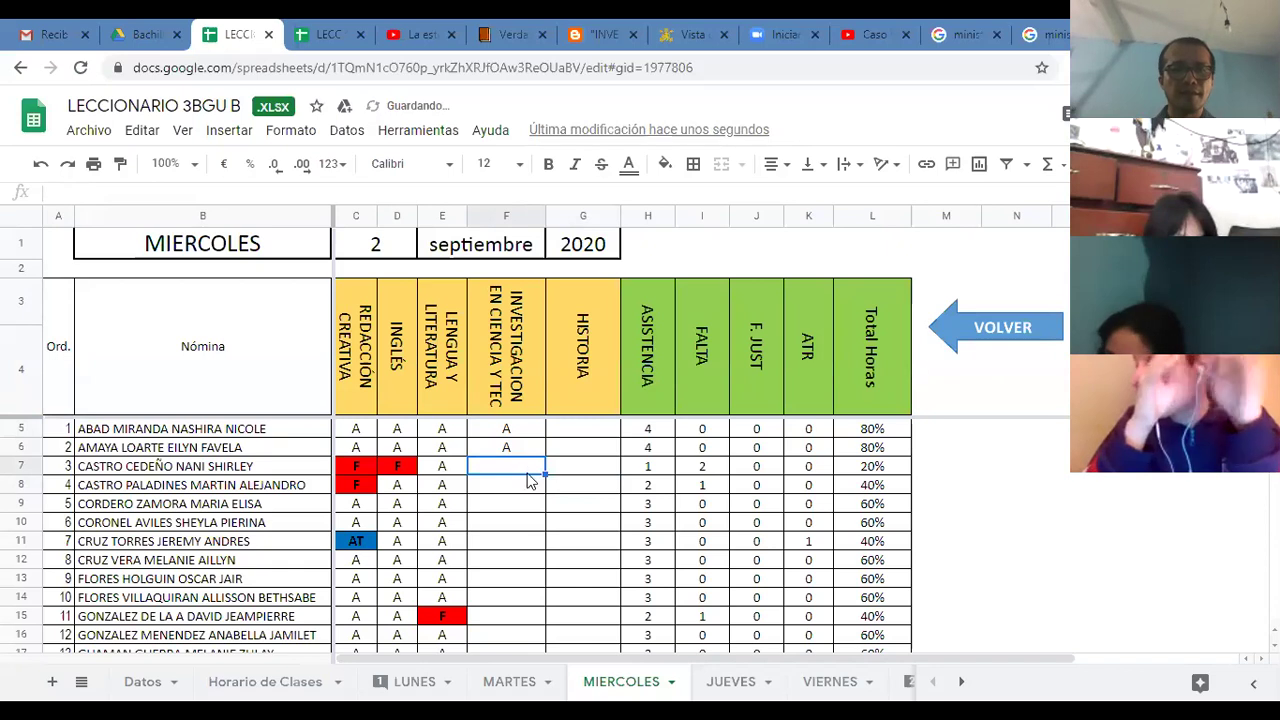
type("A")
left_click(497, 489)
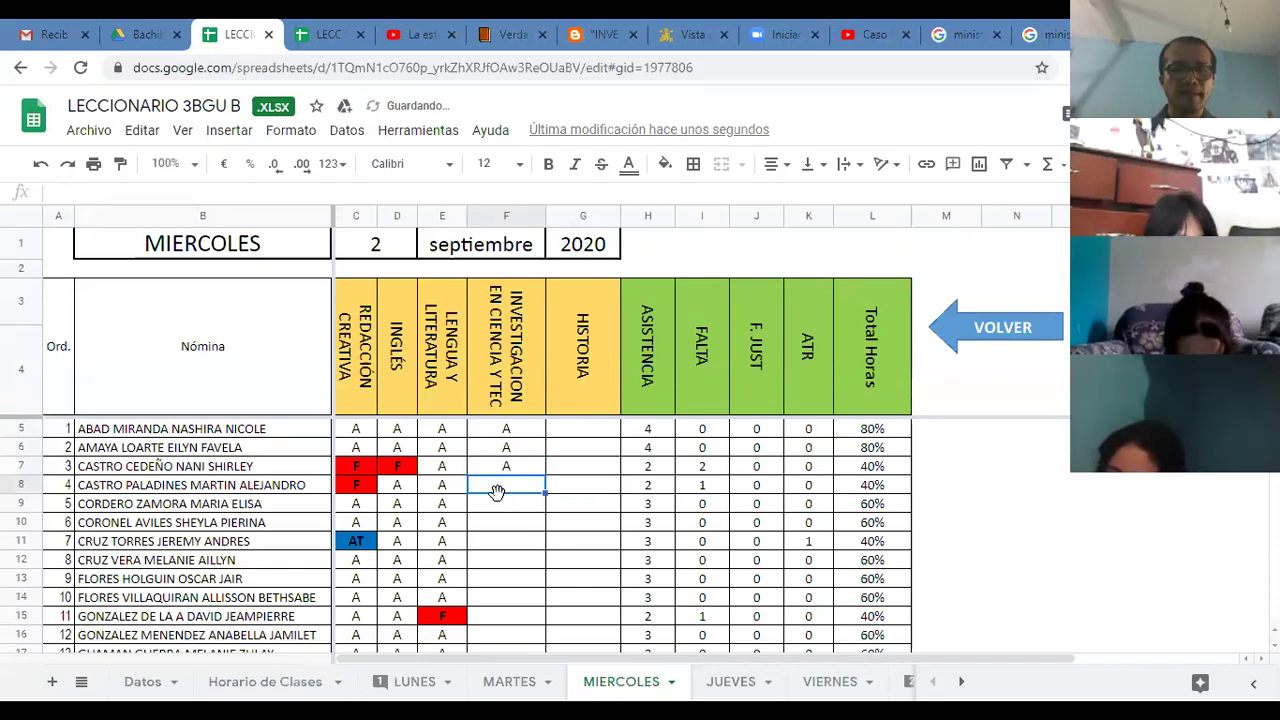
Change student 3's Investigación en Ciencia y Tec mark in cell F7 to F.
left_click(514, 467)
type("F")
key("Return")
Enter attendance mark A for students 4 to 6 in the Investigación en Ciencia y Tec column, cells F8 to F10.
type("A")
key("Return")
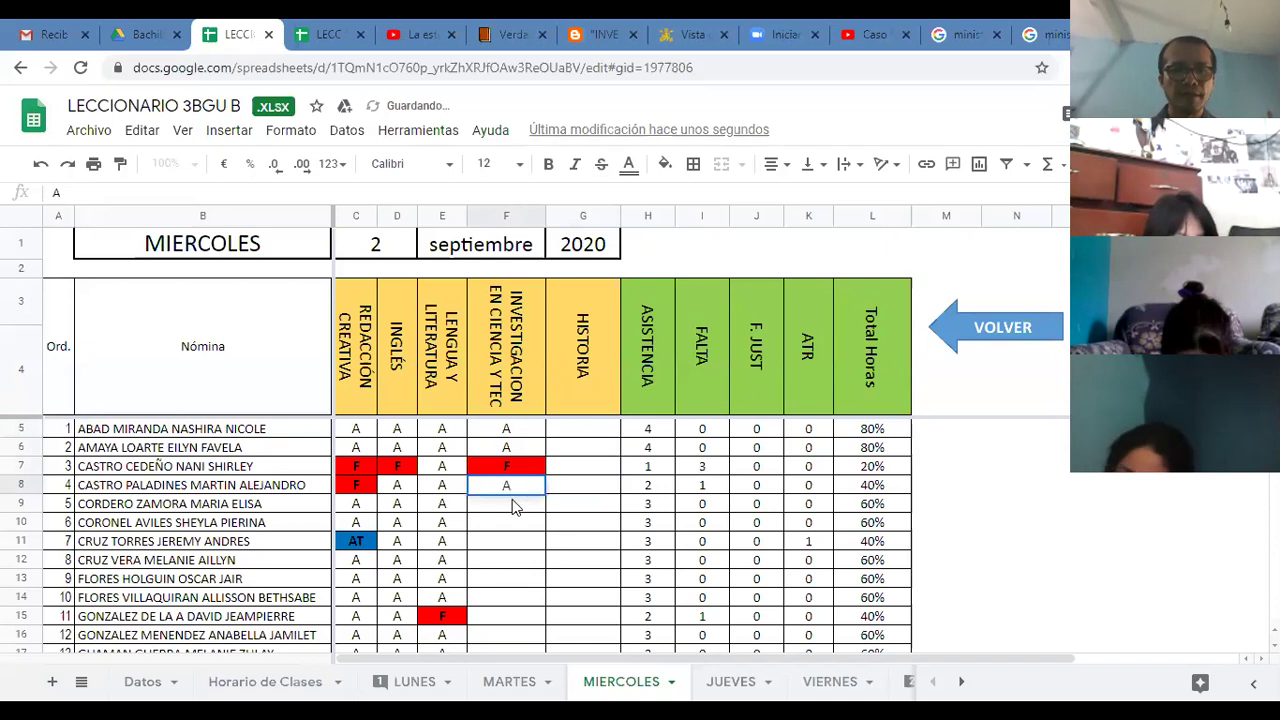
type("A")
key("Return")
type("A")
key("Return")
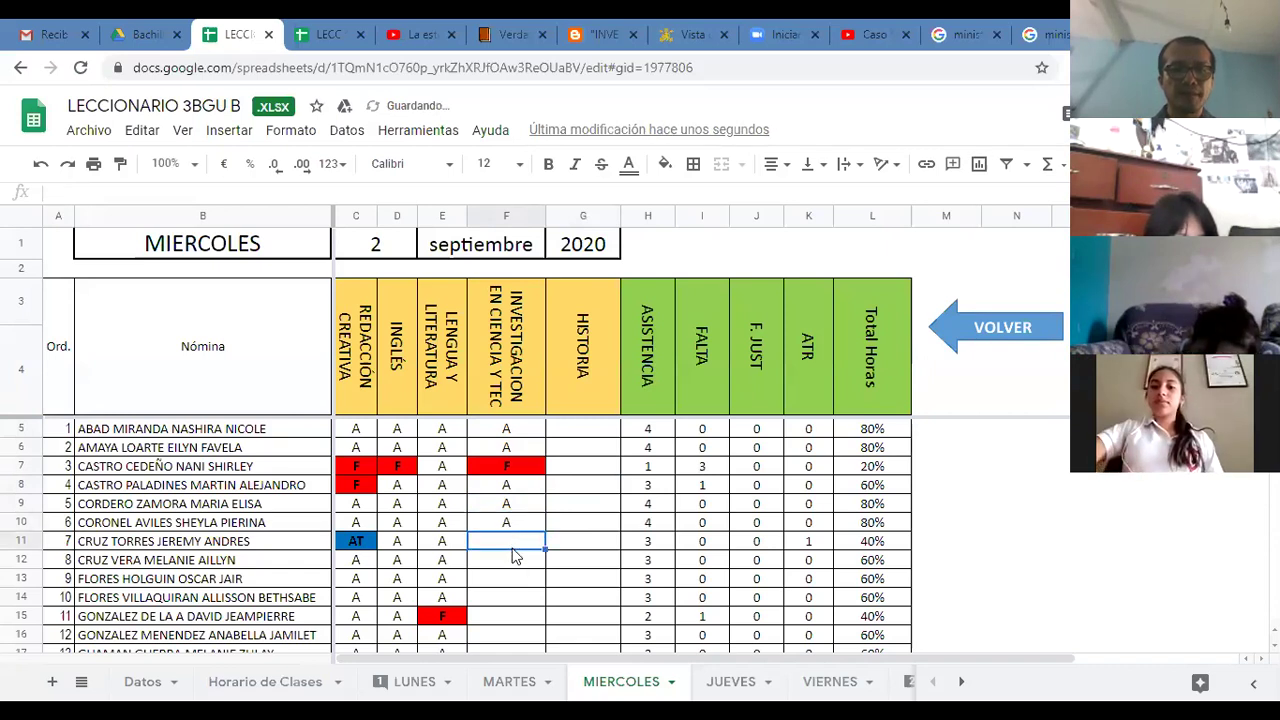
Set student 3's Investigación en Ciencia y Tec mark in cell F7 to A.
left_click(503, 472)
type("A")
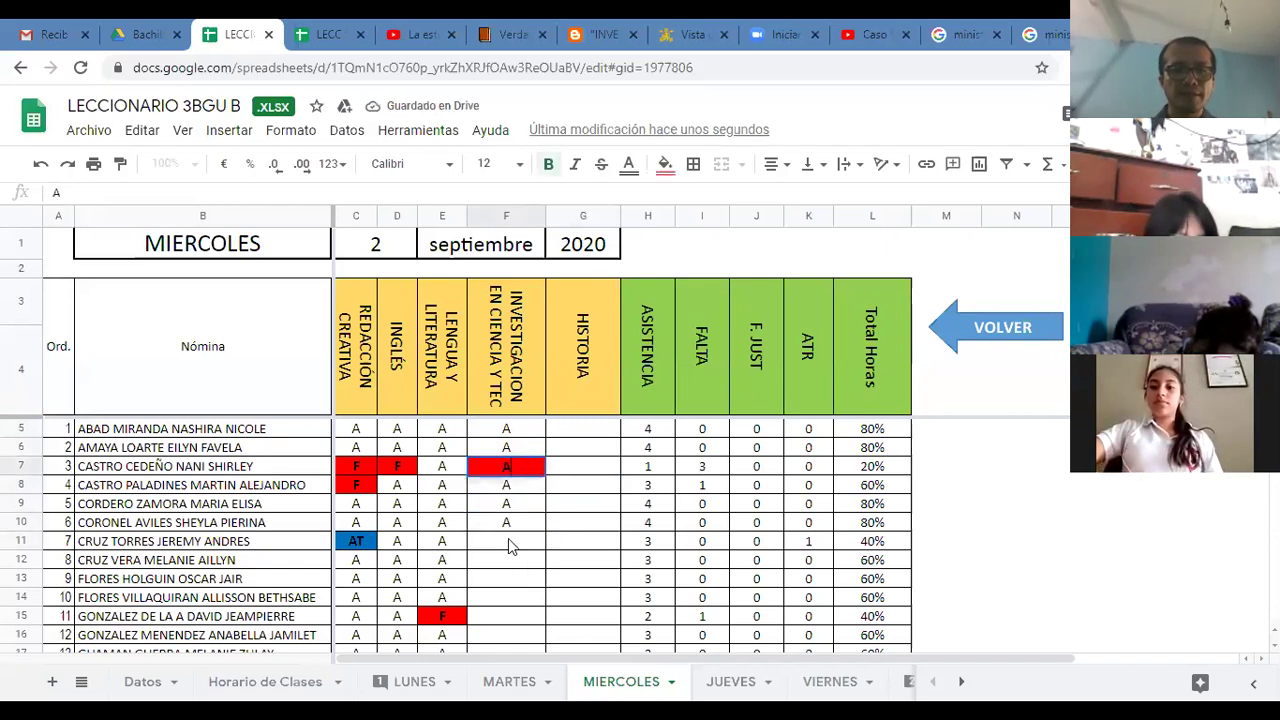
left_click(508, 540)
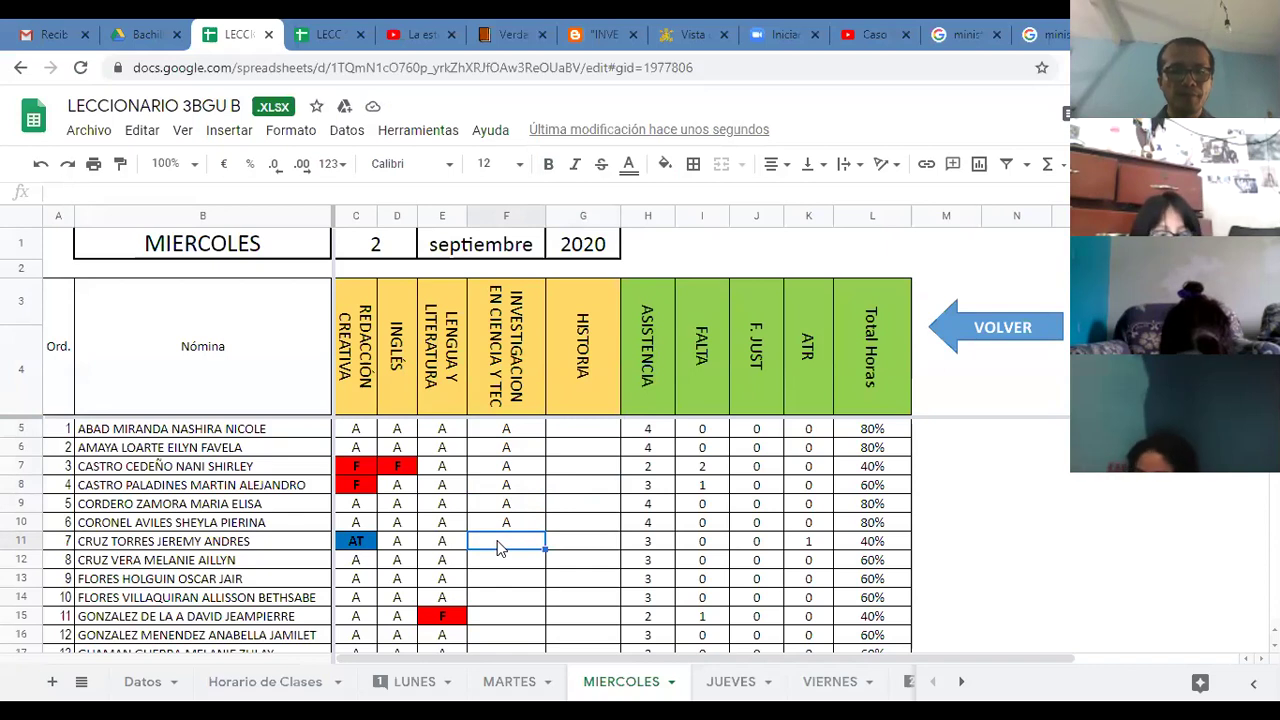
Enter A for student 7 in cell F11 of the Investigación en Ciencia y Tec column and replace it with F.
type("A")
key("Return")
key("Up")
type("F")
key("Return")
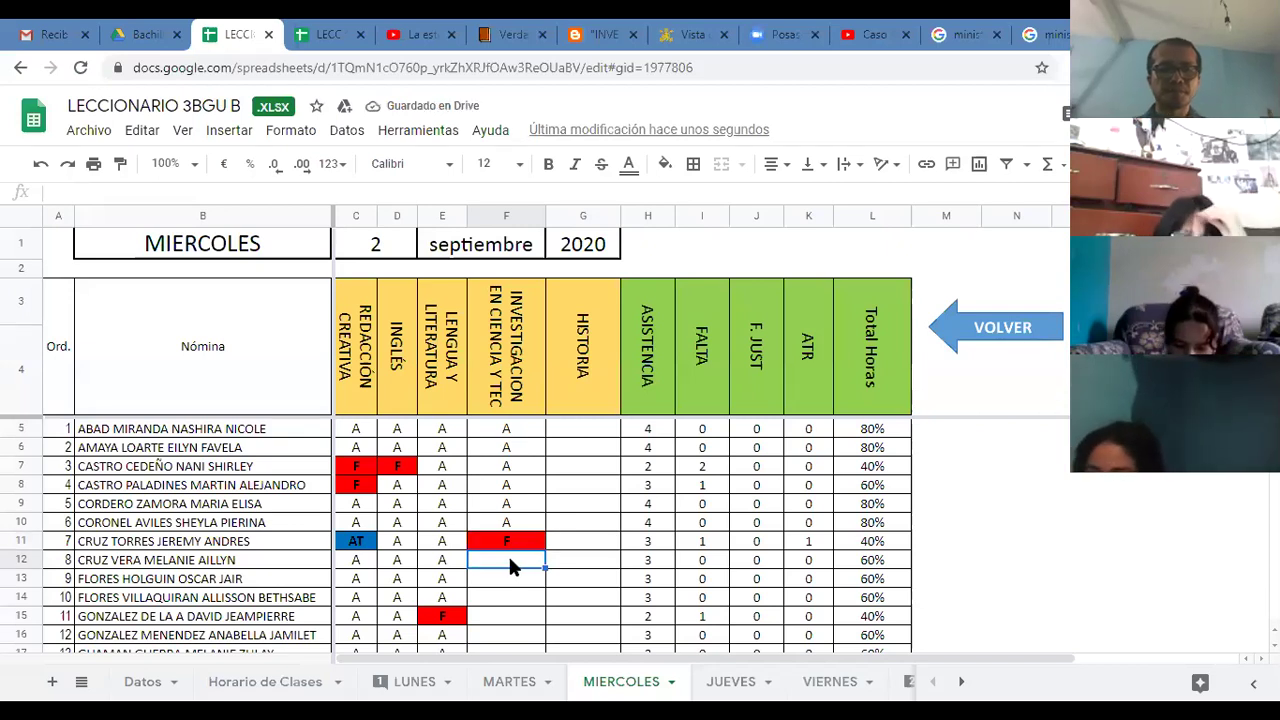
Enter attendance mark A for students 8 and 9 in the Investigación en Ciencia y Tec column, cells F12 and F13.
type("A")
key("Return")
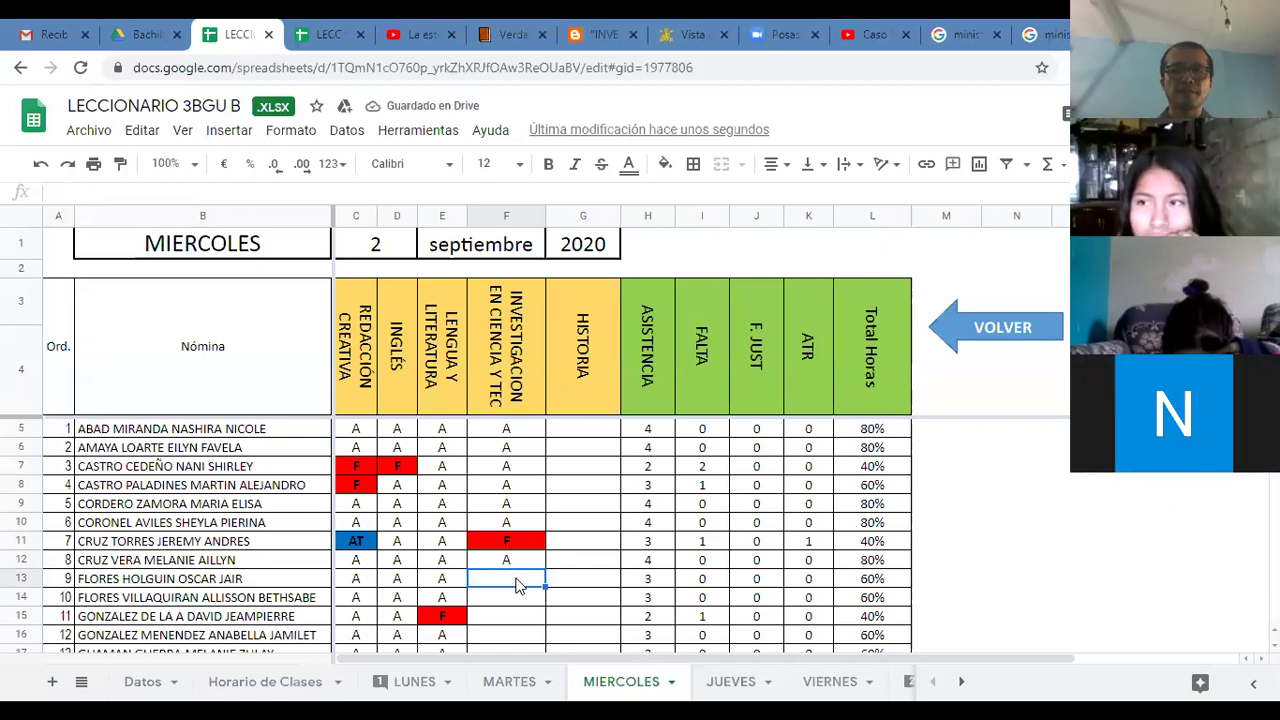
type("A")
key("Return")
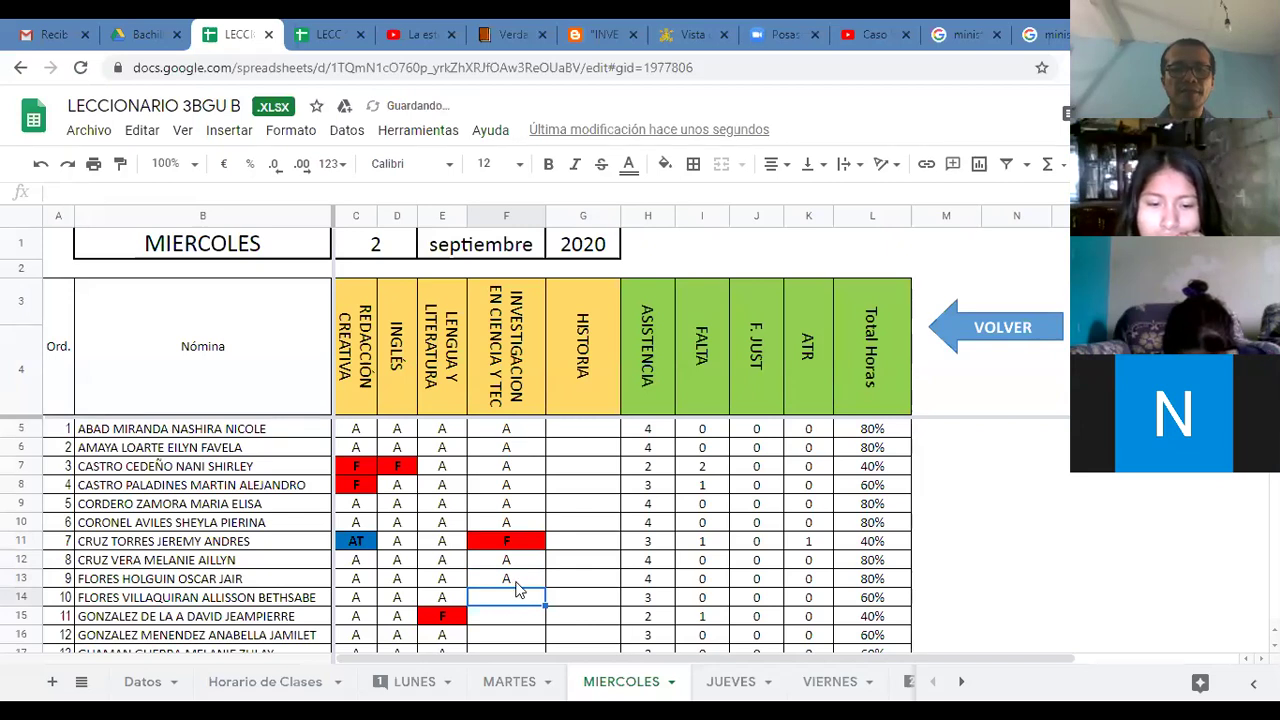
Set student 7's Investigación en Ciencia y Tec mark in cell F11 to A.
left_click(504, 540)
type("A")
left_click(518, 601)
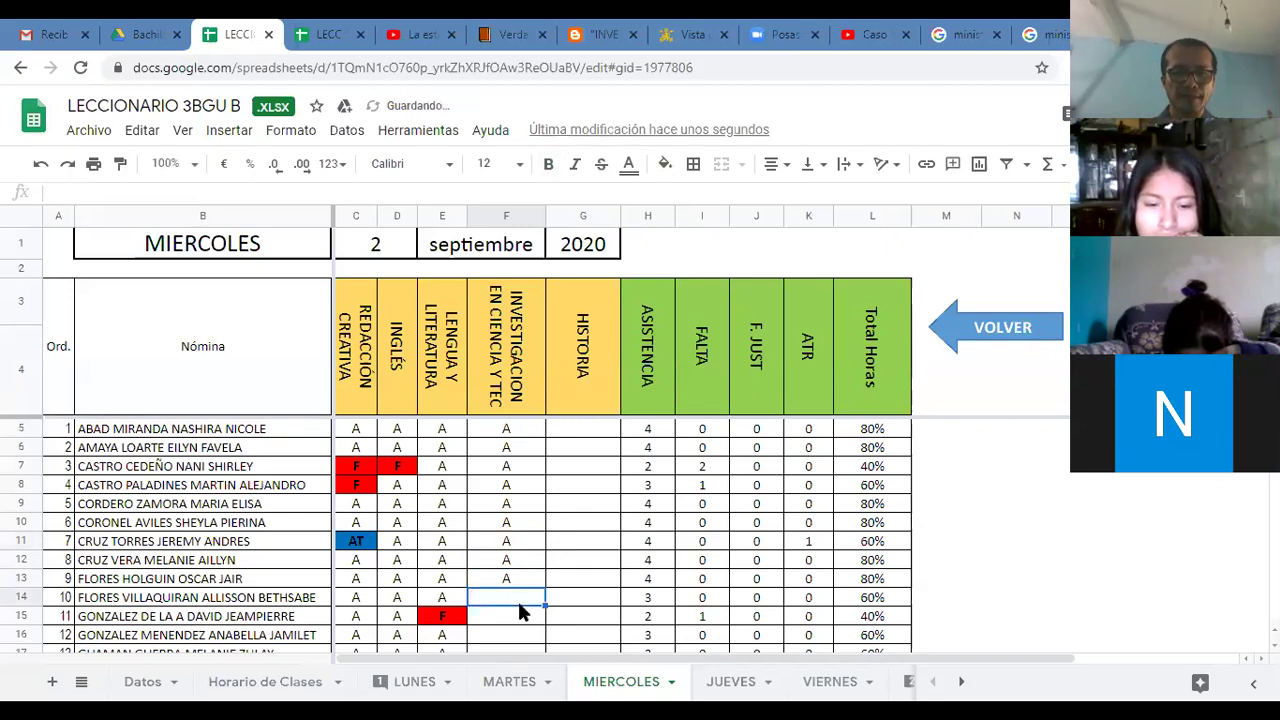
Enter attendance mark A for students 10 to 12 in the Investigación en Ciencia y Tec column, cells F14 to F16.
scroll(465, 530, "down", 3)
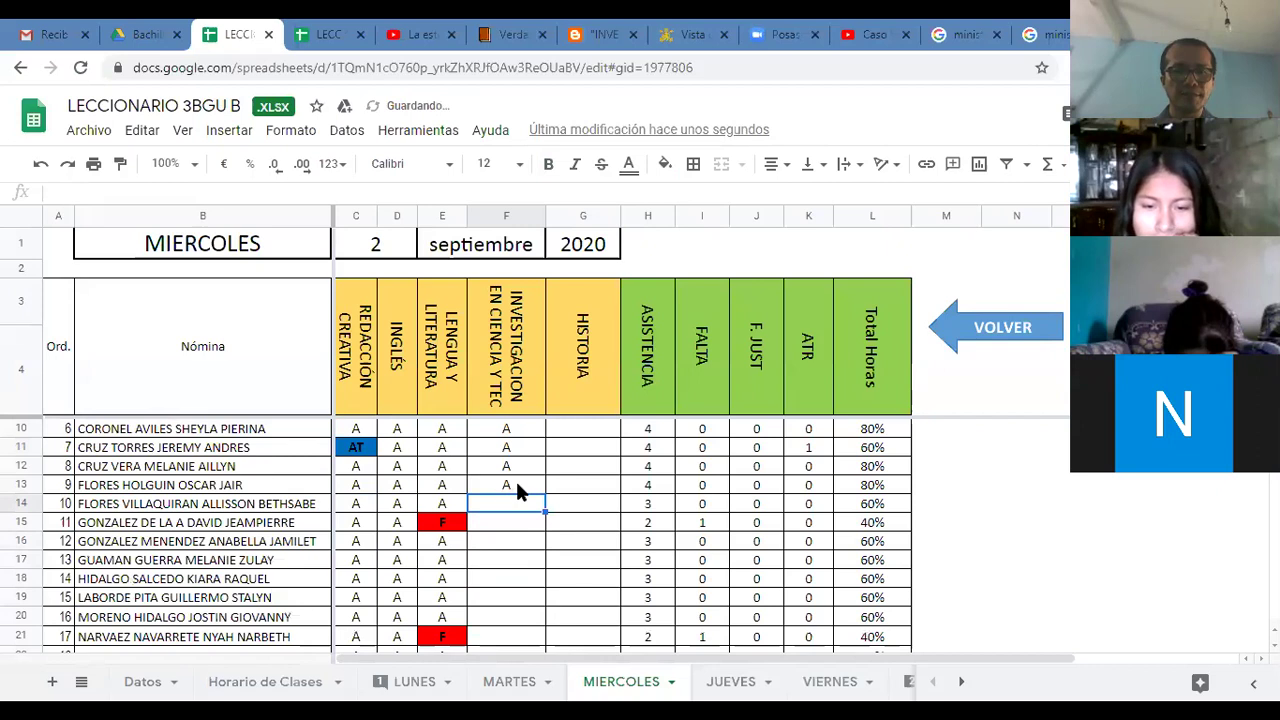
type("A")
left_click(535, 528)
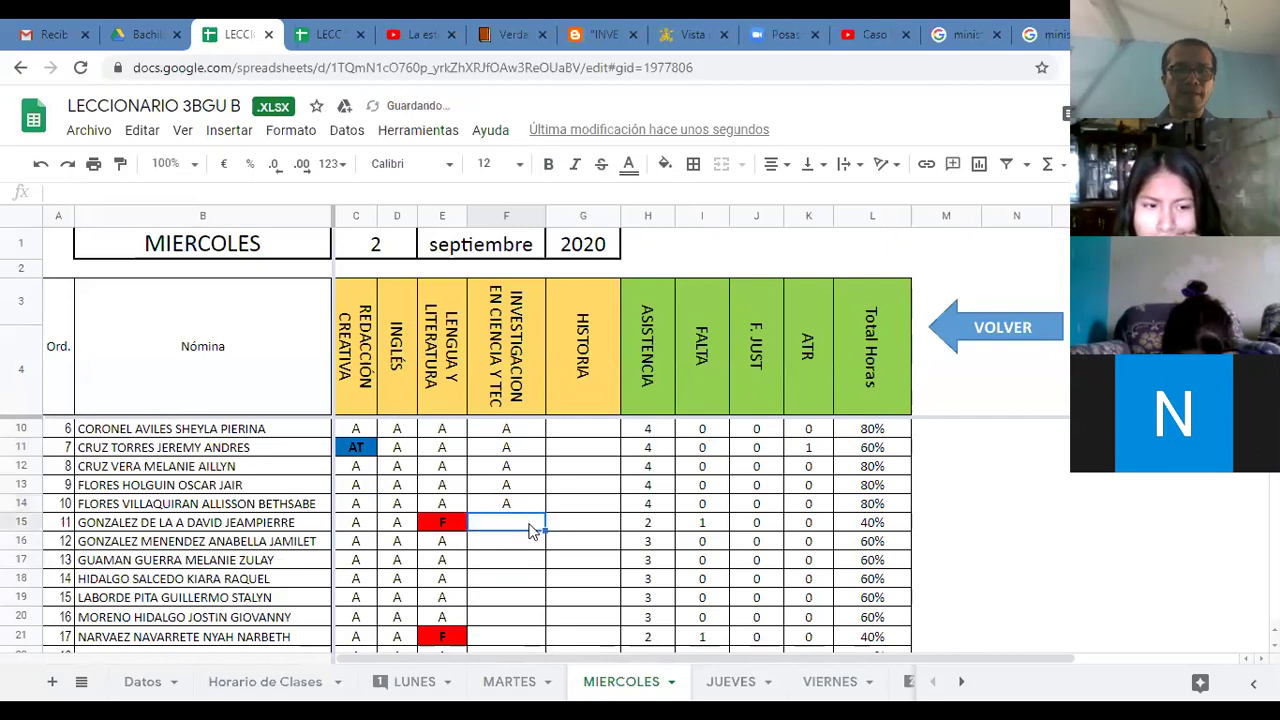
type("A")
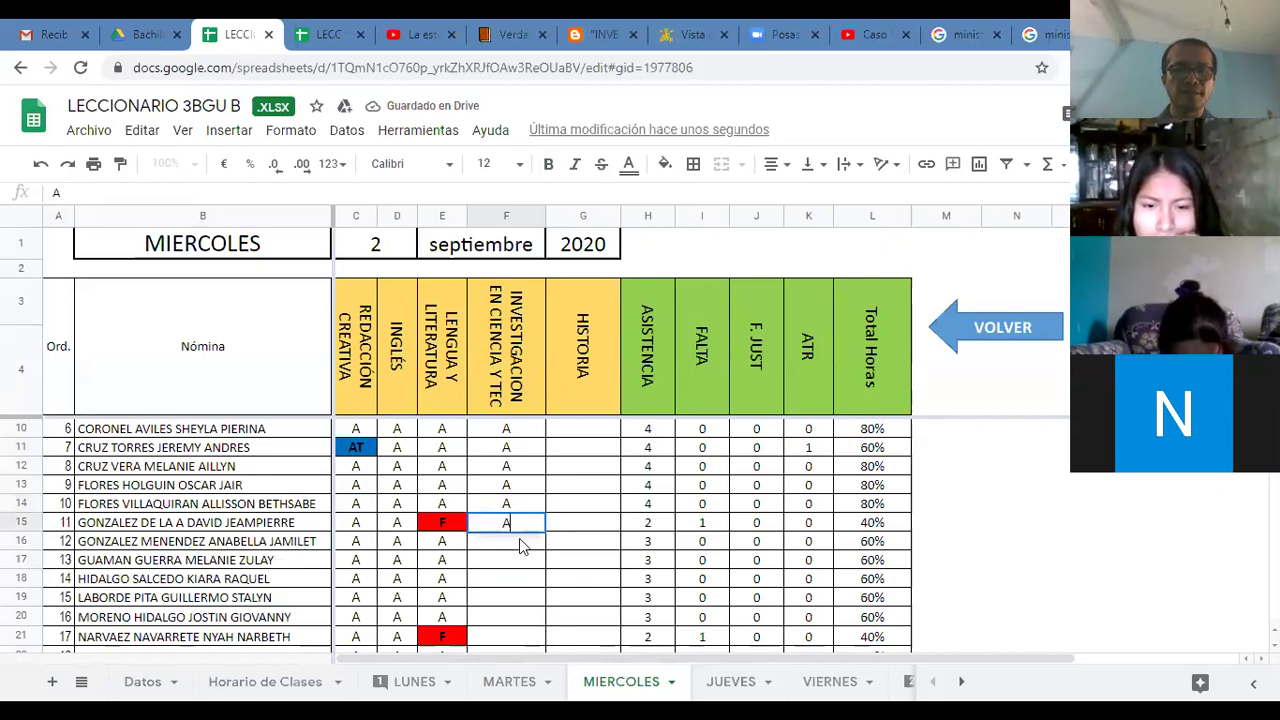
key("Return")
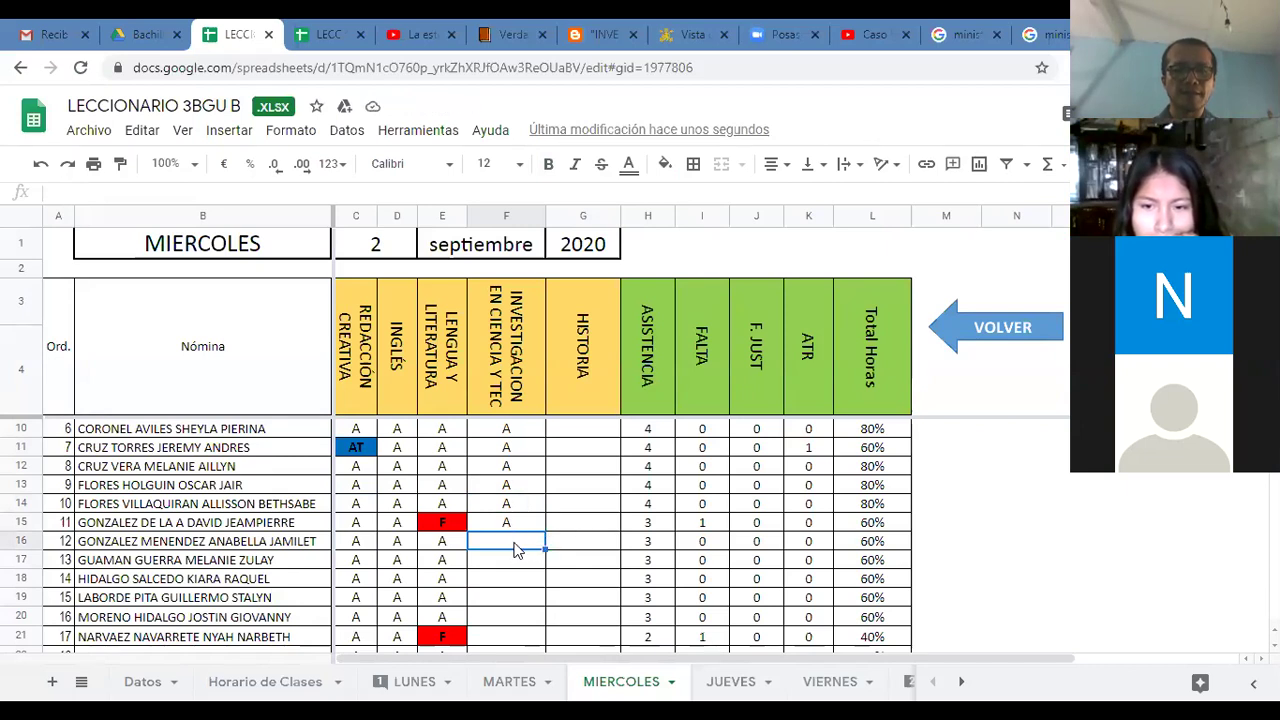
type("A")
key("Return")
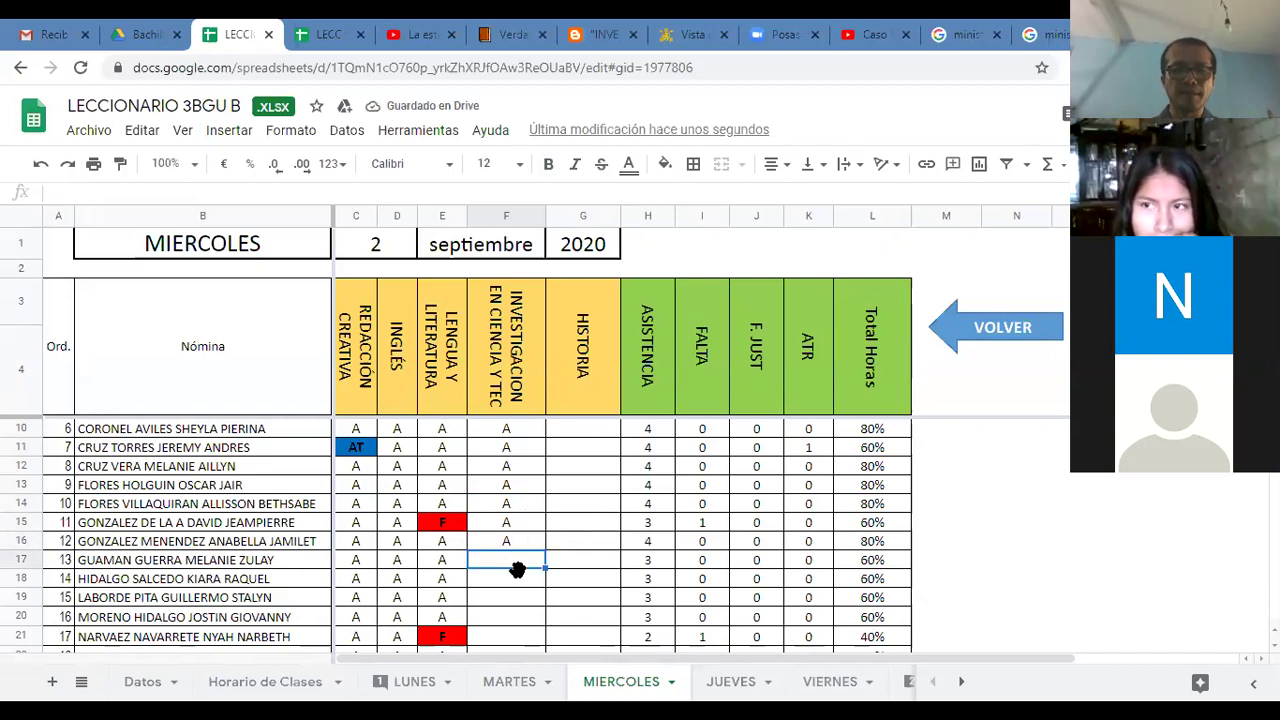
Enter attendance mark A for students 13 to 16 in the Investigación en Ciencia y Tec column, cells F17 to F20.
type("A")
key("Return")
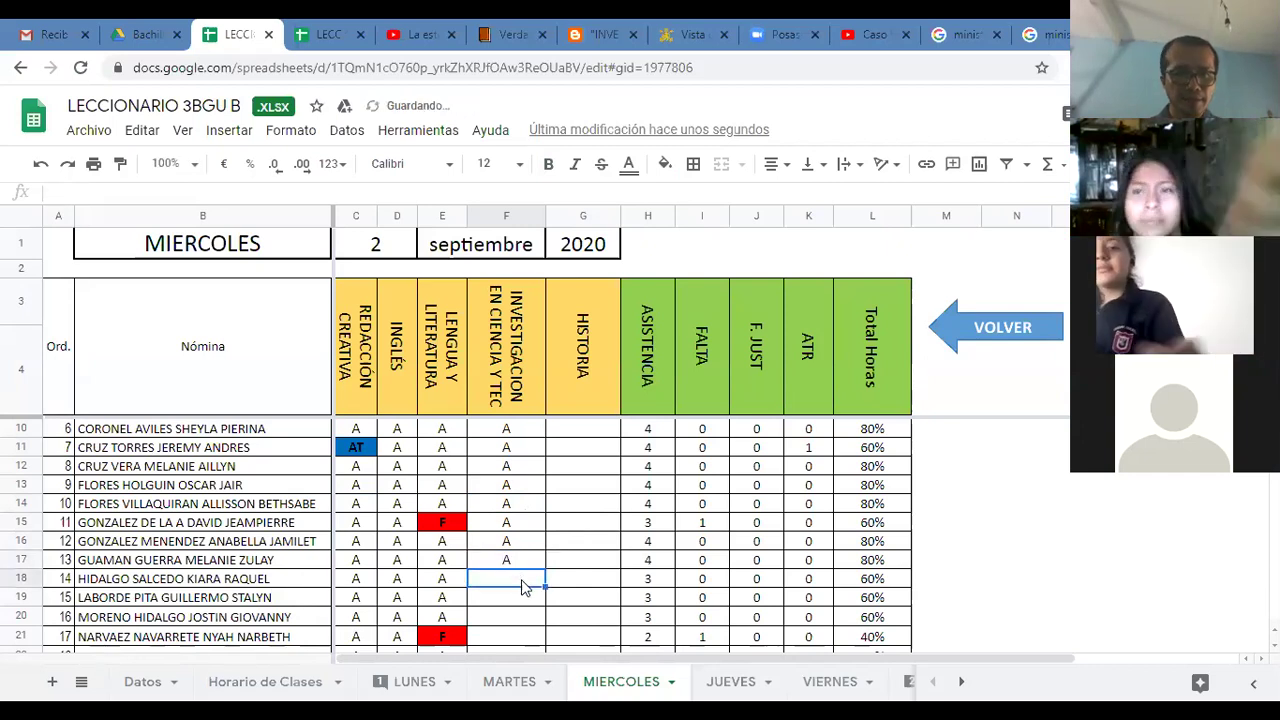
type("A")
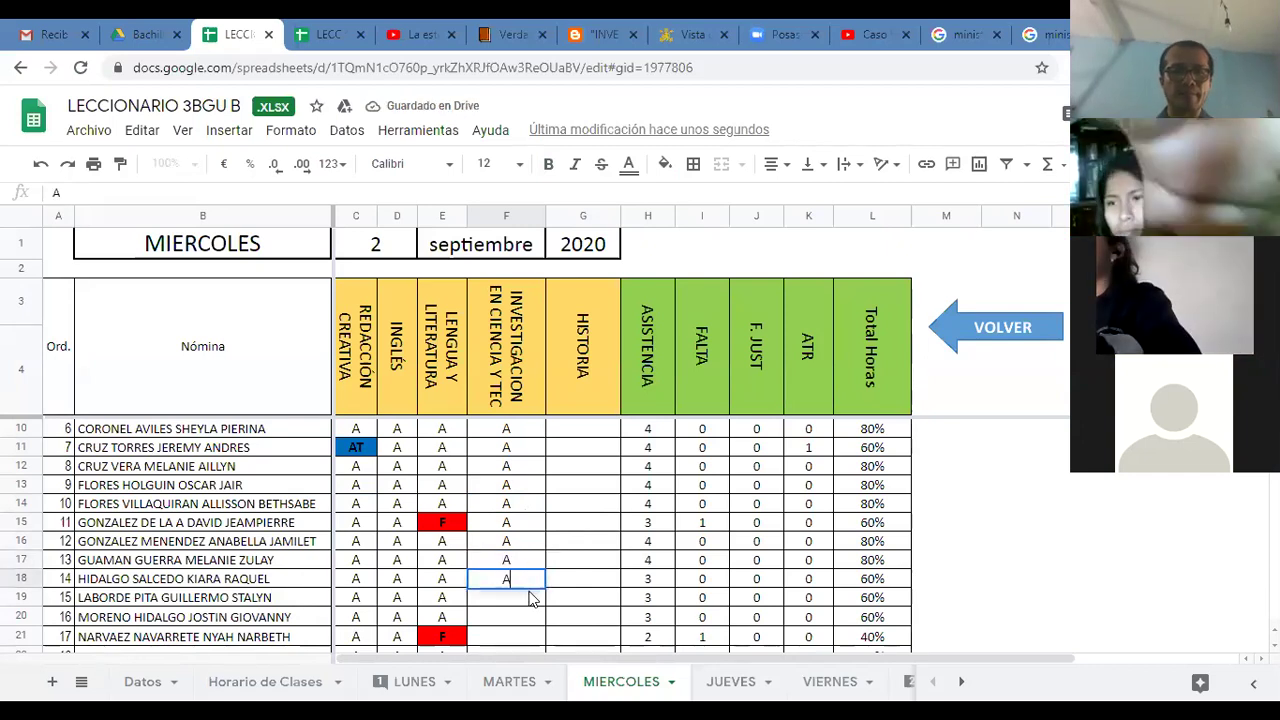
key("Return")
type("A")
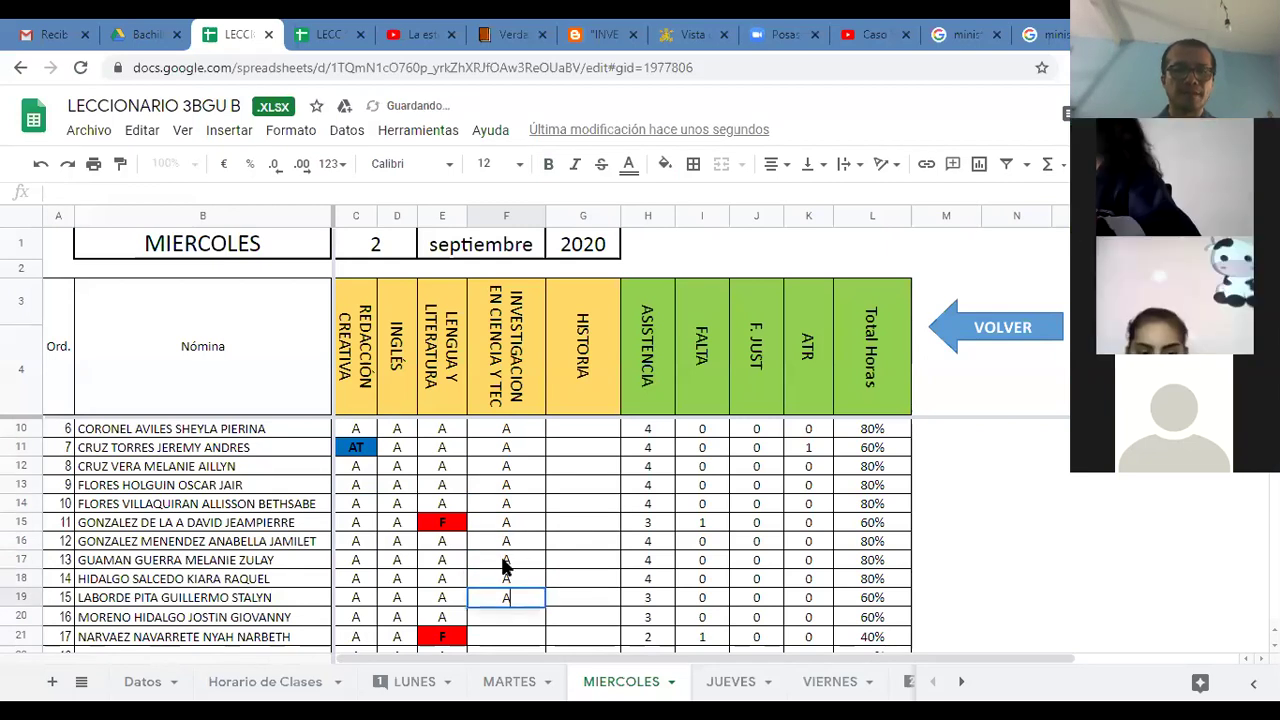
key("Return")
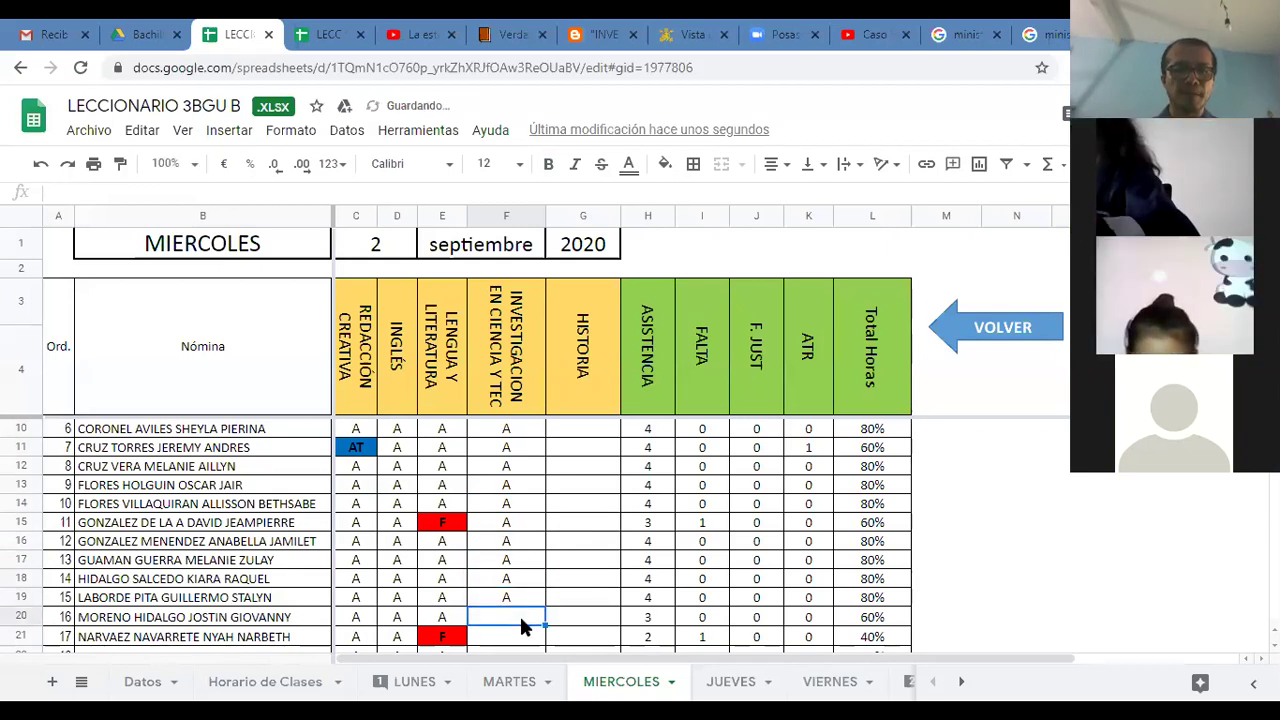
type("A")
key("Return")
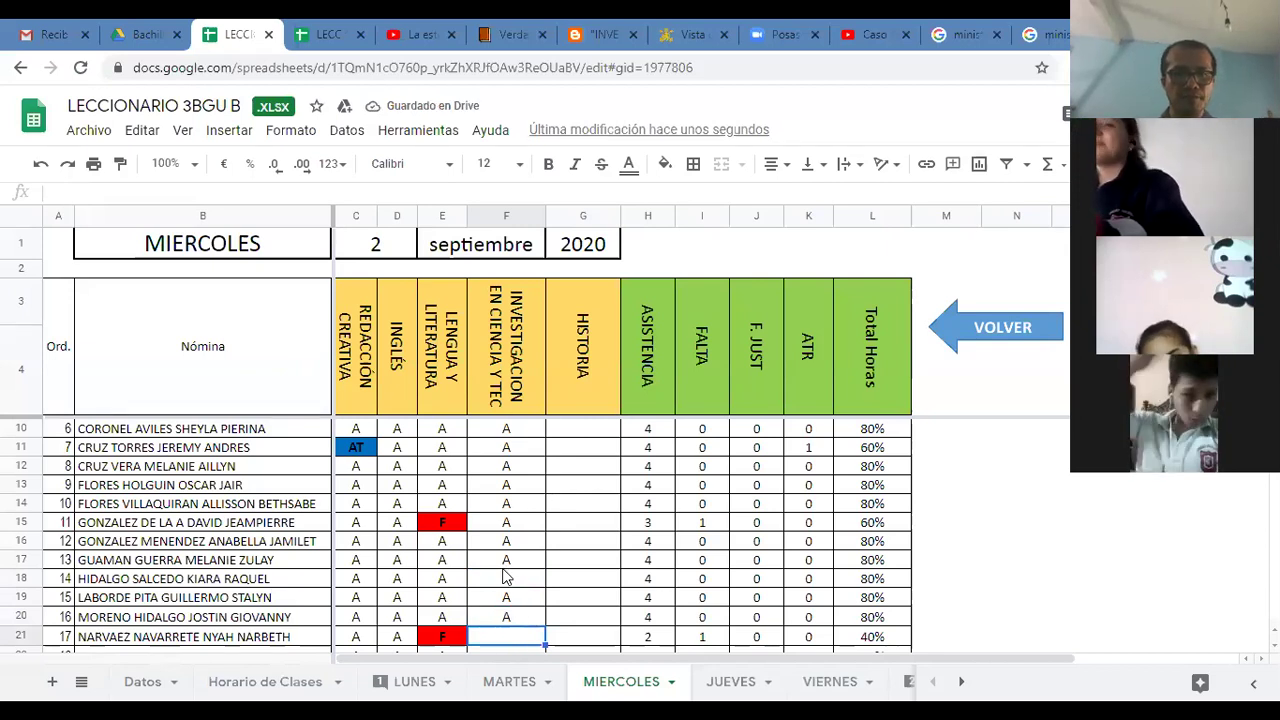
Enter attendance mark A for students 17 and 18 in the Investigación en Ciencia y Tec column, cells F21 and F22.
scroll(509, 600, "down", 2)
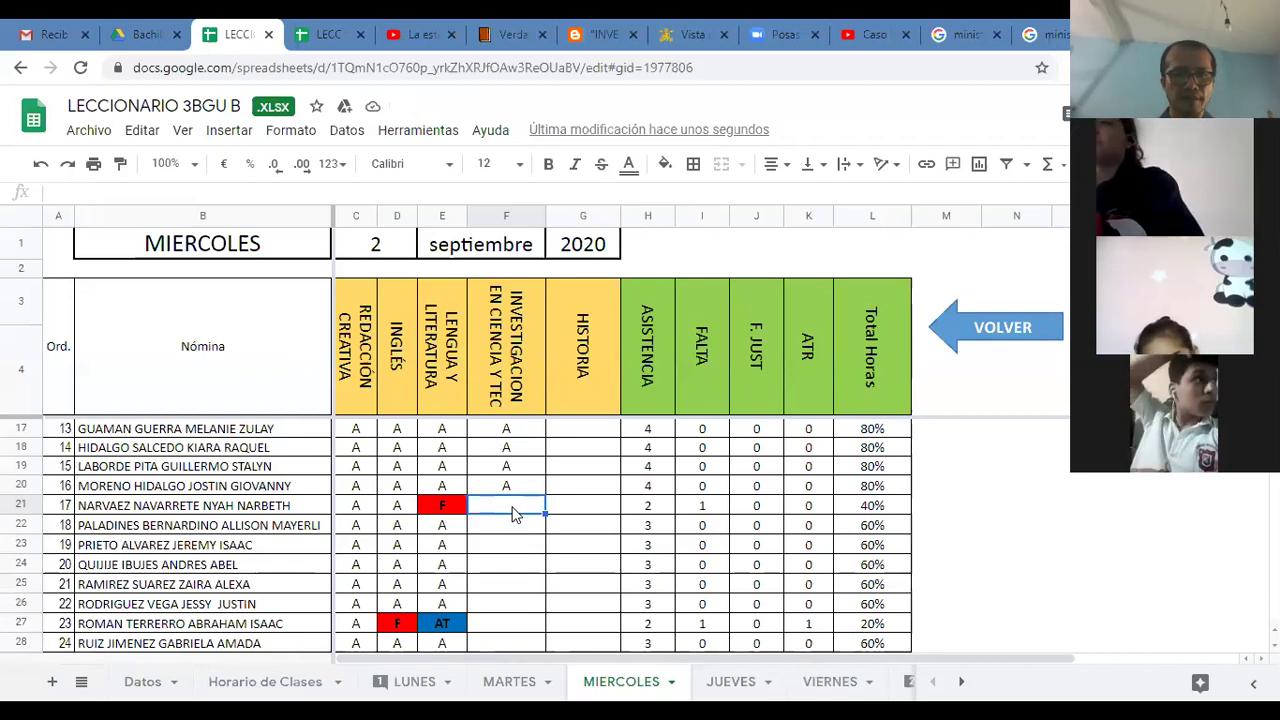
type("A")
left_click(513, 527)
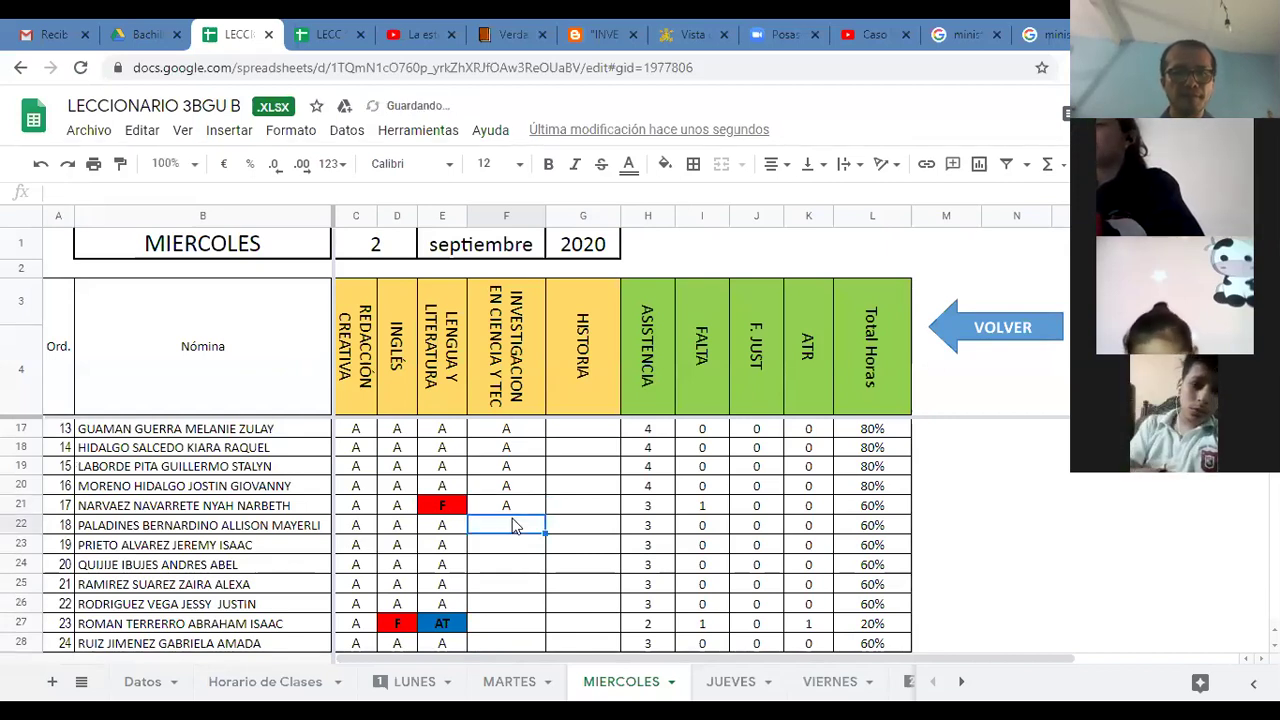
type("A")
left_click(512, 542)
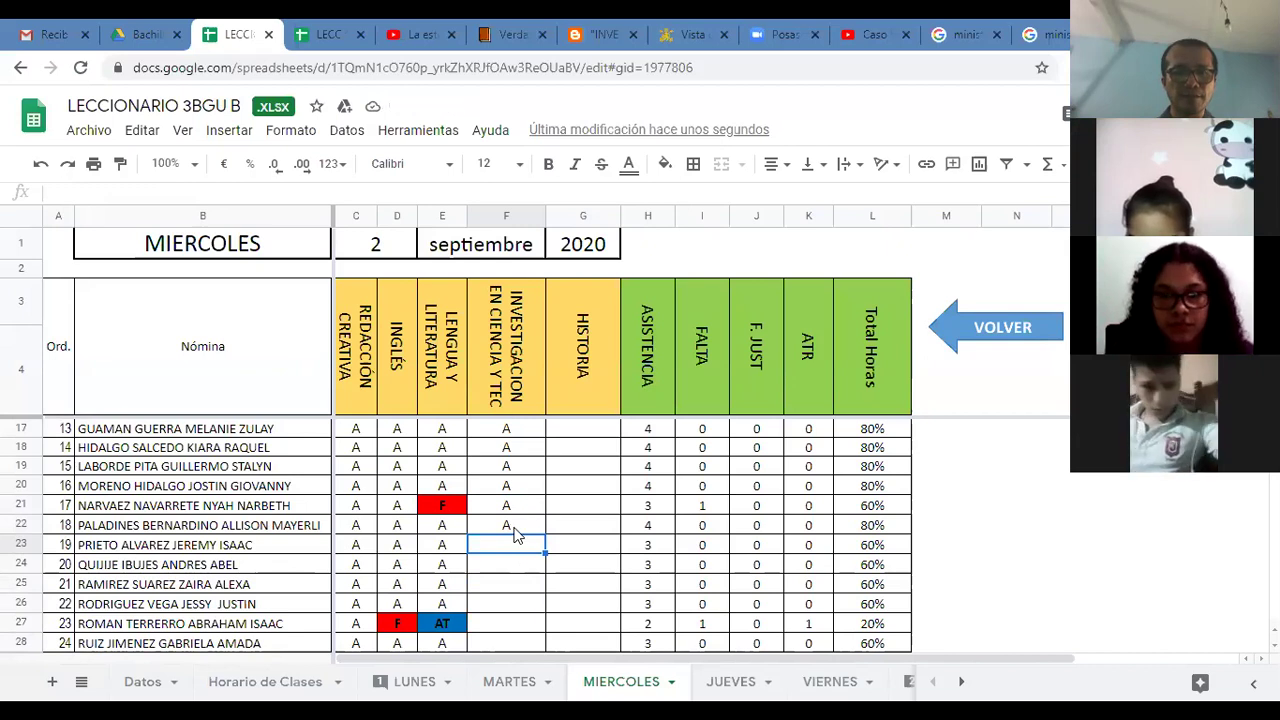
Change student 18's Investigación en Ciencia y Tec mark in cell F22 to F.
left_click(514, 530)
type("F")
key("Return")
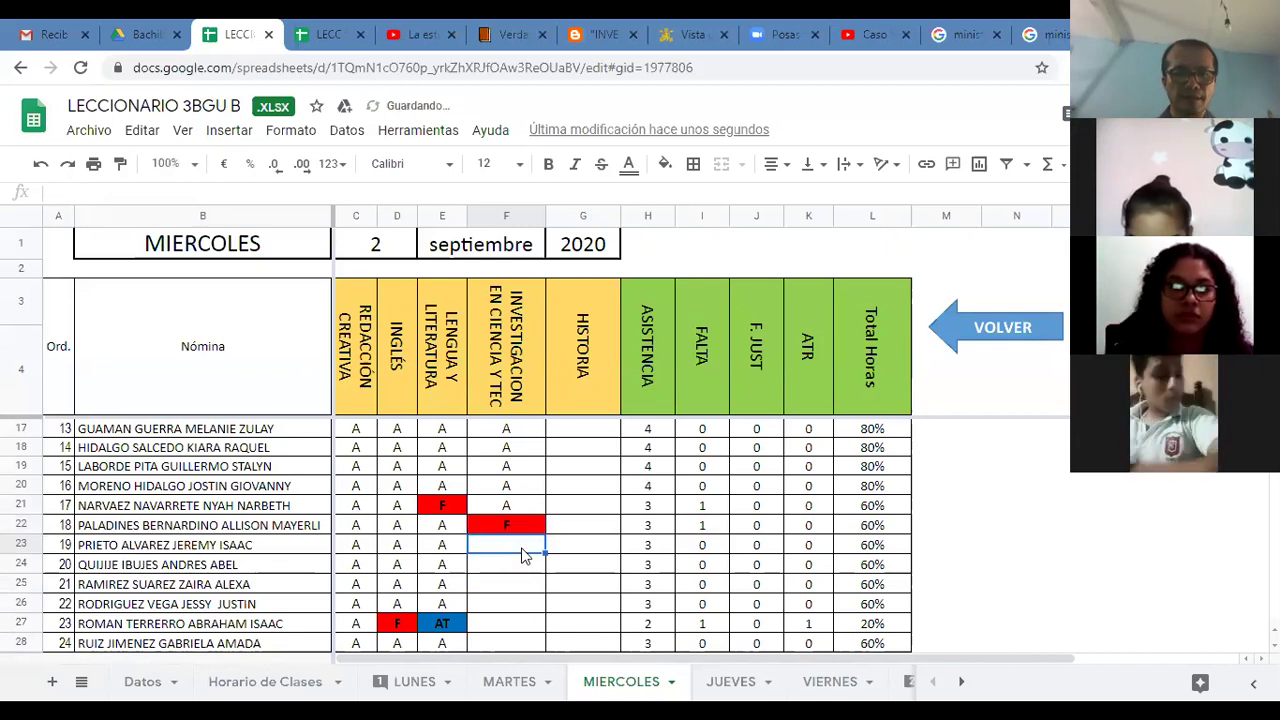
Enter attendance mark A for students 19 and 20 in the Investigación en Ciencia y Tec column, cells F23 and F24.
type("A")
key("Return")
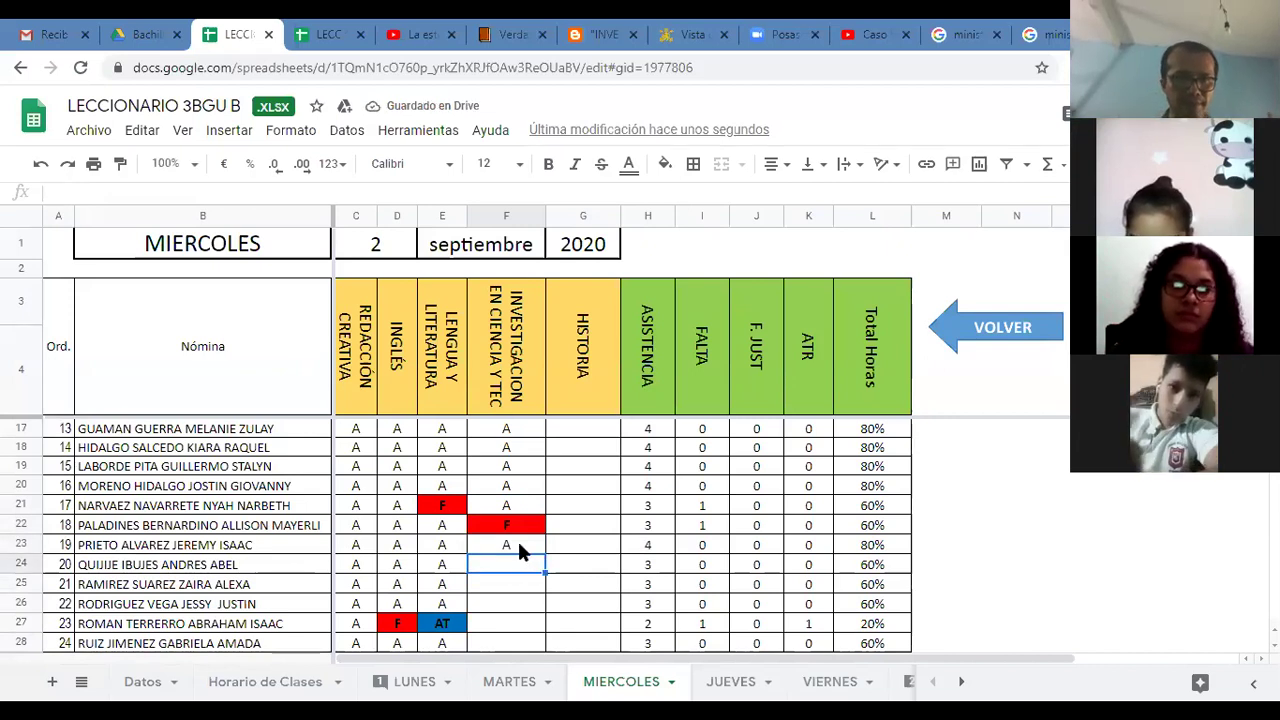
type("A")
key("Return")
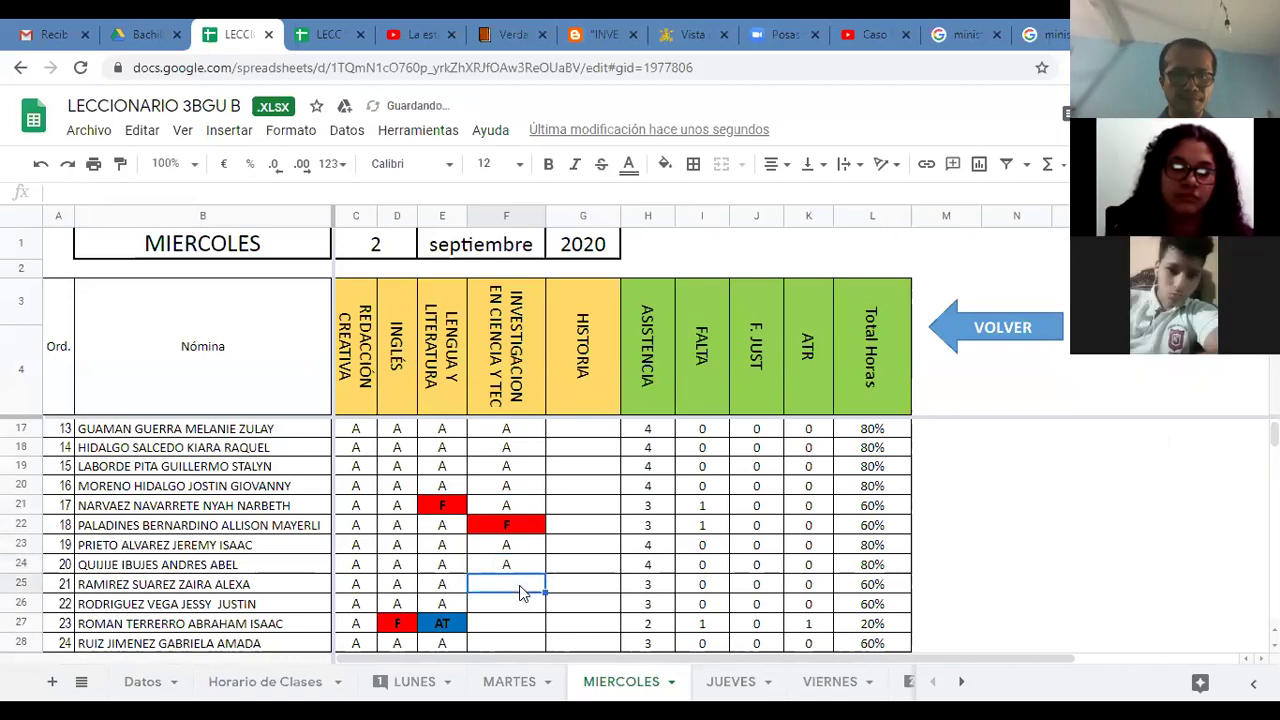
Set student 18's Investigación en Ciencia y Tec mark in cell F22 to A.
left_click(507, 527)
type("A")
left_click(526, 588)
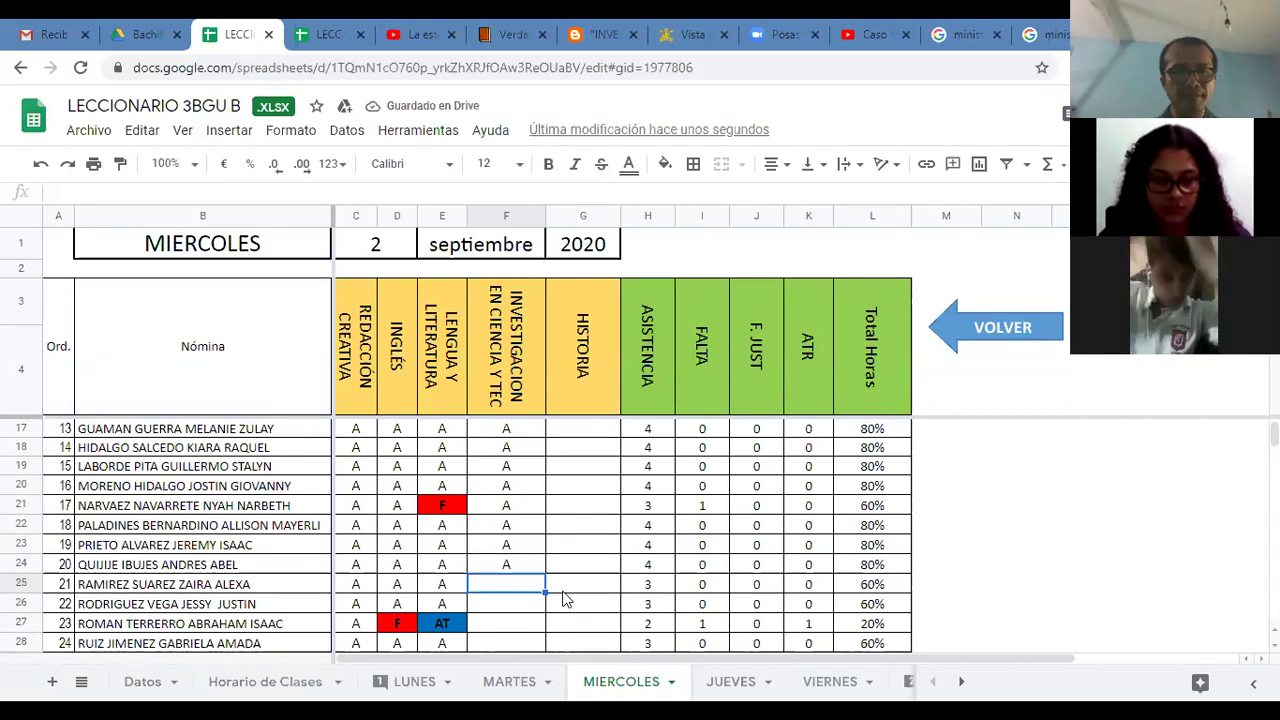
Enter attendance mark A for students 21 to 23 in the Investigación en Ciencia y Tec column, cells F25 to F27.
type("A")
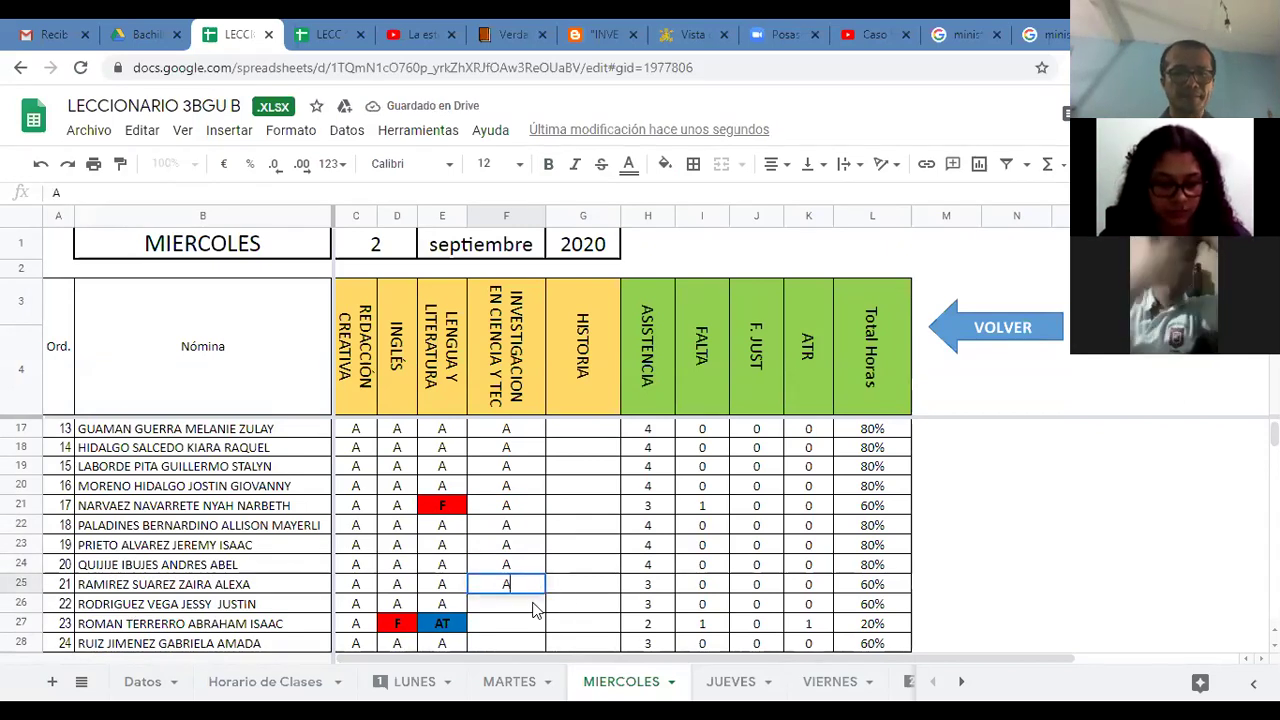
left_click(534, 608)
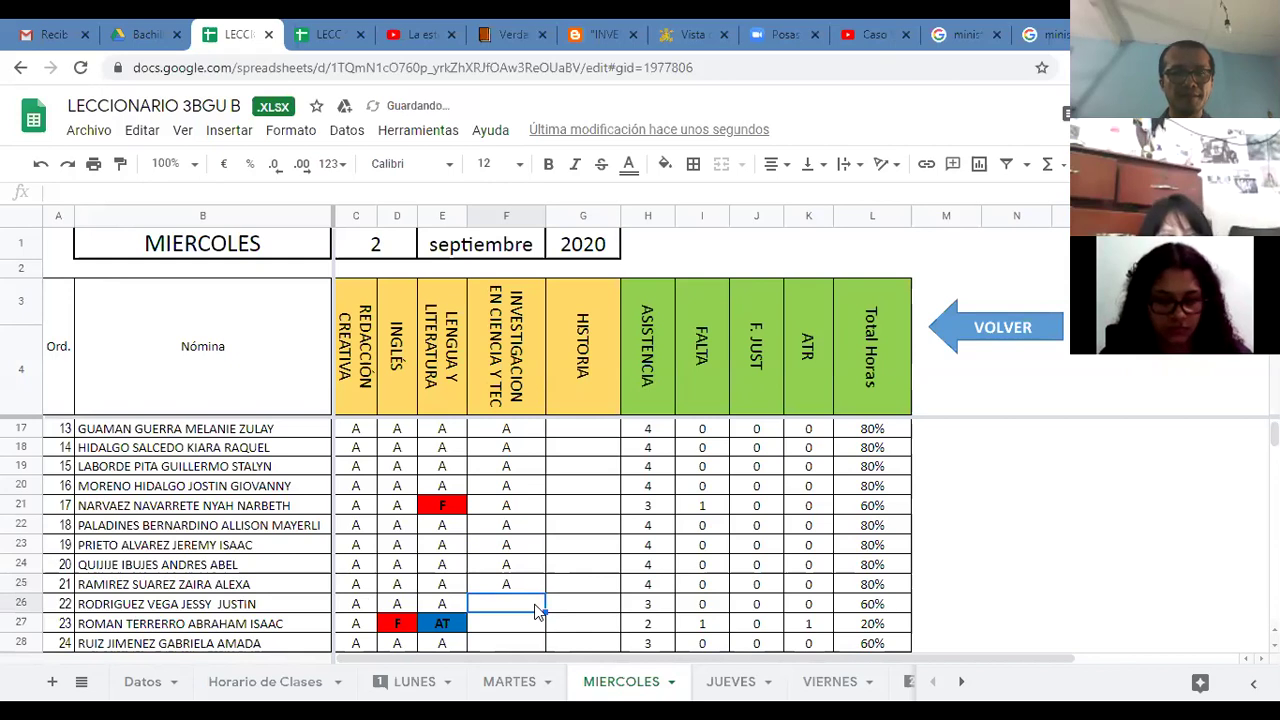
type("A")
left_click(521, 626)
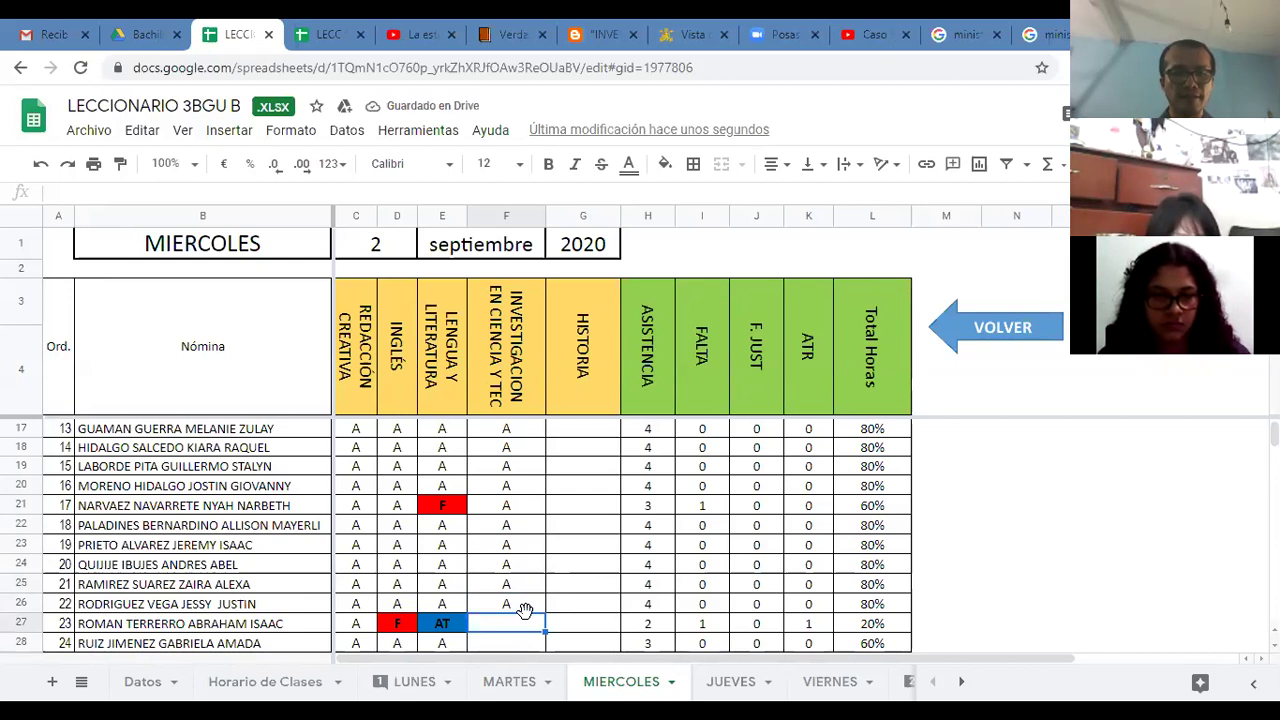
type("A")
Change student 22's Investigación en Ciencia y Tec mark in cell F26 to F.
left_click(519, 600)
type("F")
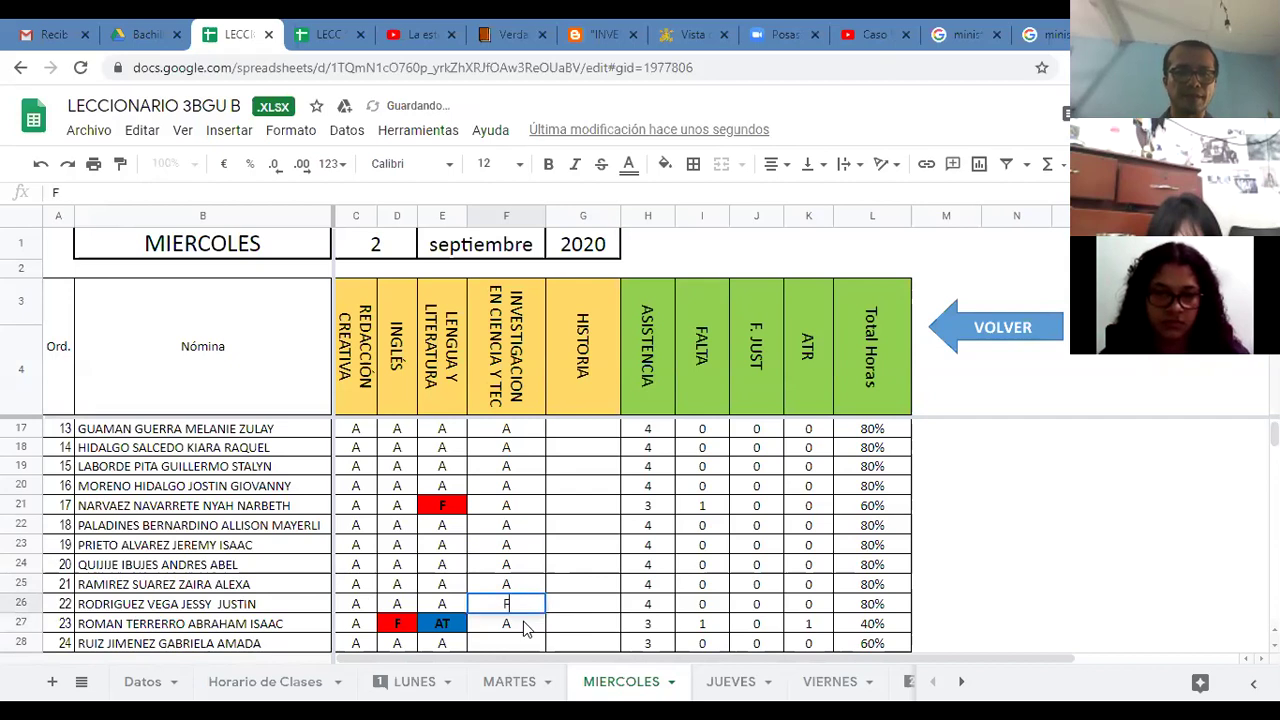
key("Return")
Change student 22's Investigación en Ciencia y Tec mark in cell F26 to A.
scroll(527, 615, "down", 3)
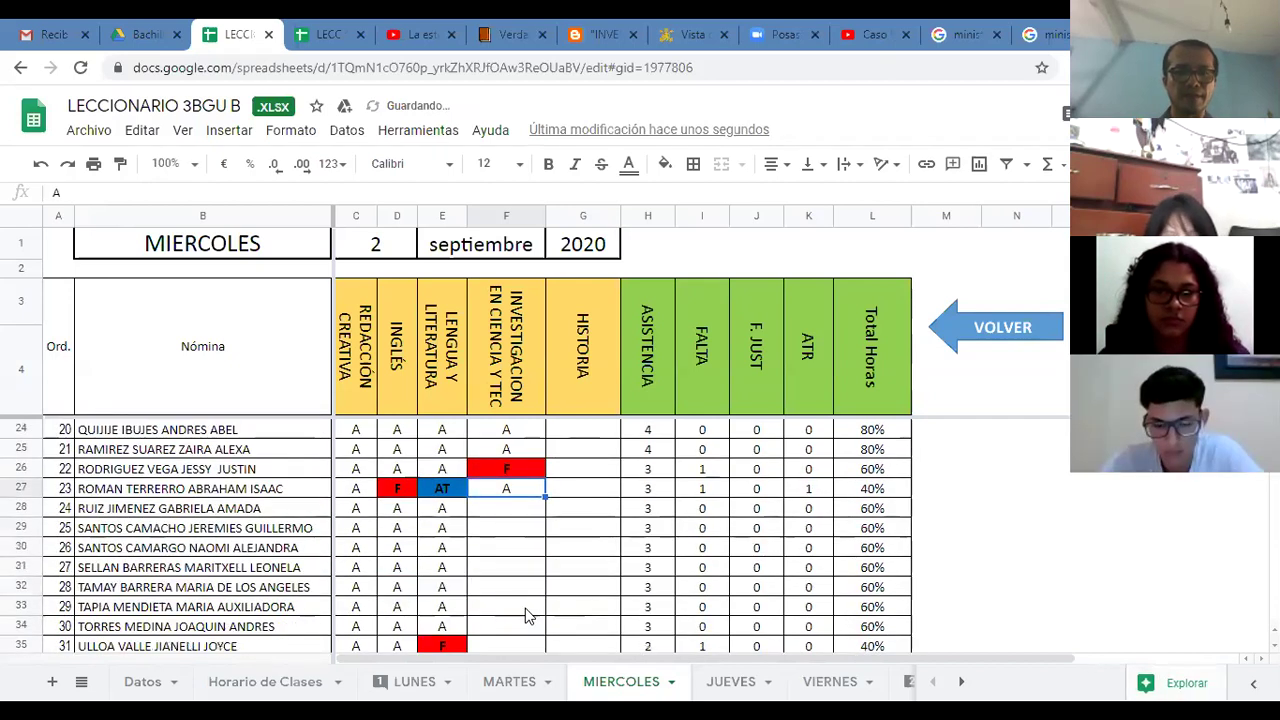
left_click(509, 470)
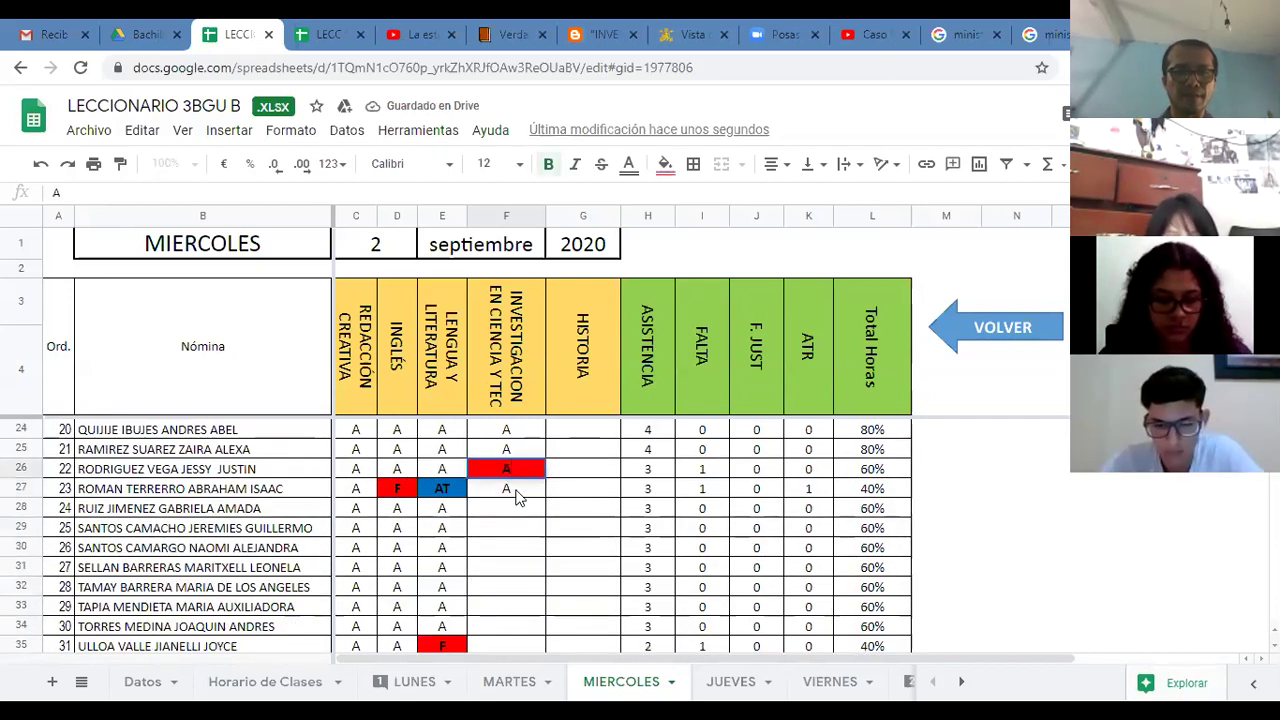
type("A")
key("Return")
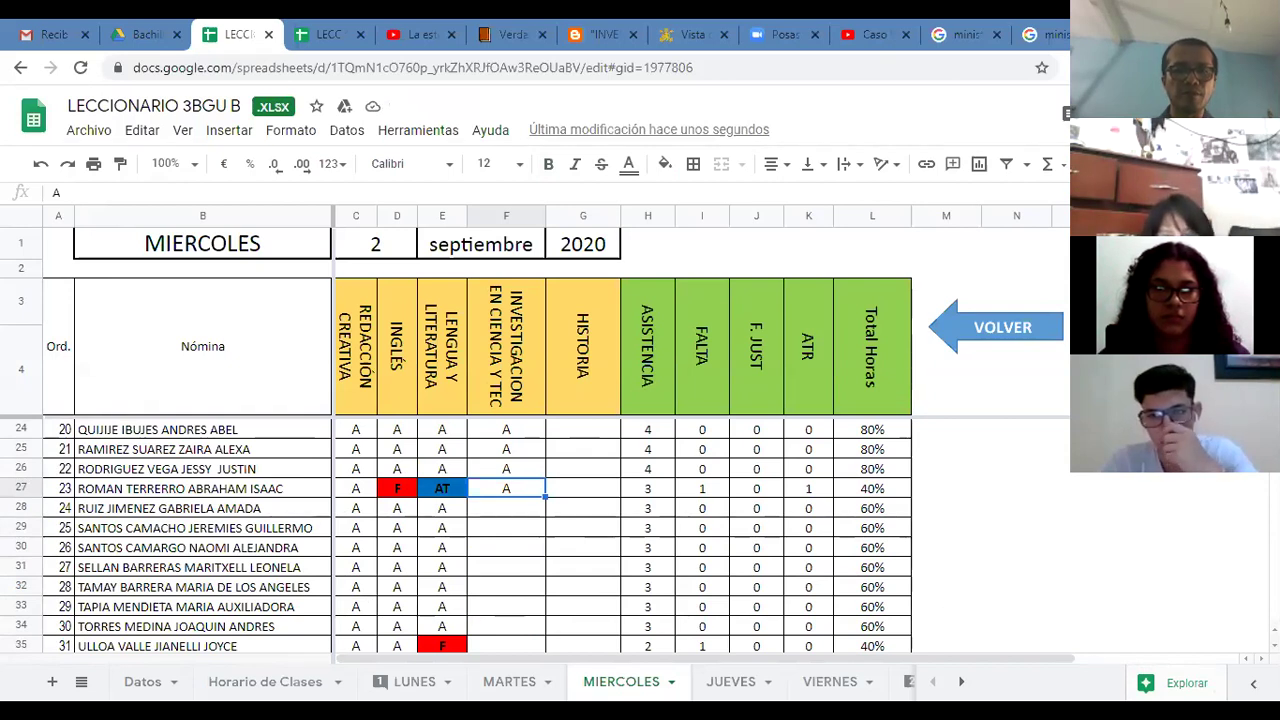
Enter attendance mark A for students 24 to 27 in cells F28 to F31 and F for student 28 in F32.
left_click(505, 510)
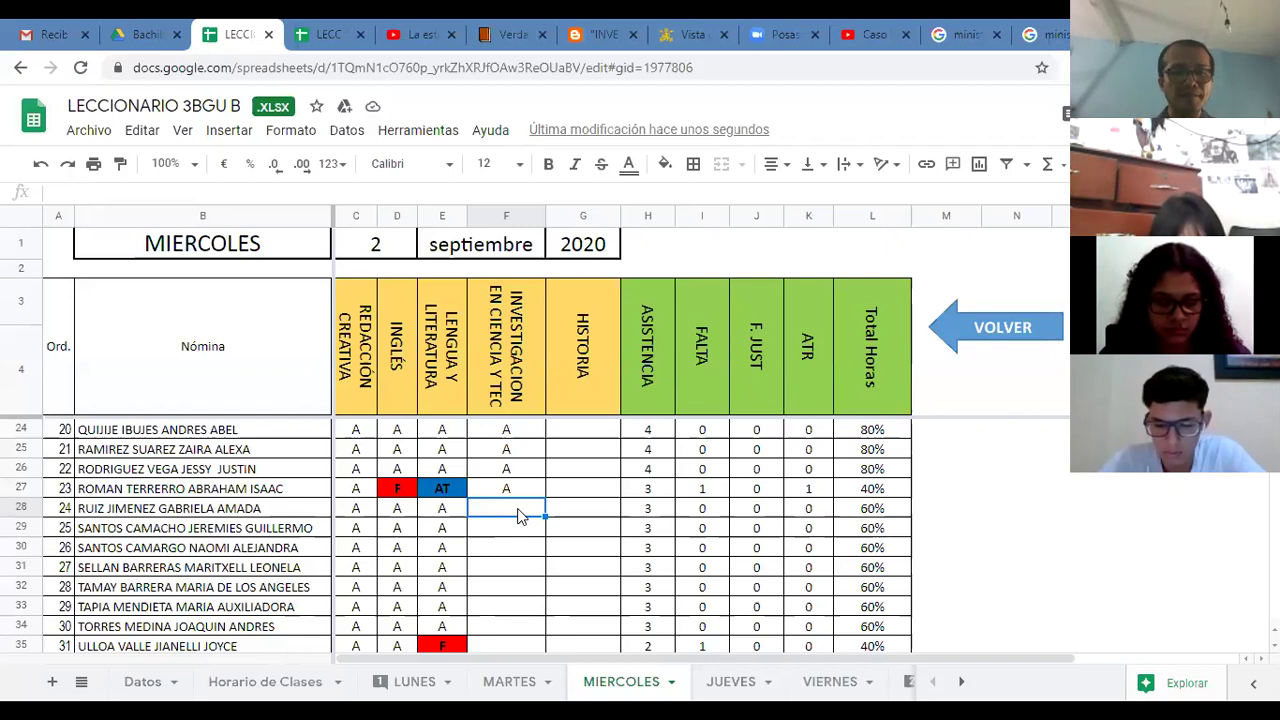
type("A")
key("Return")
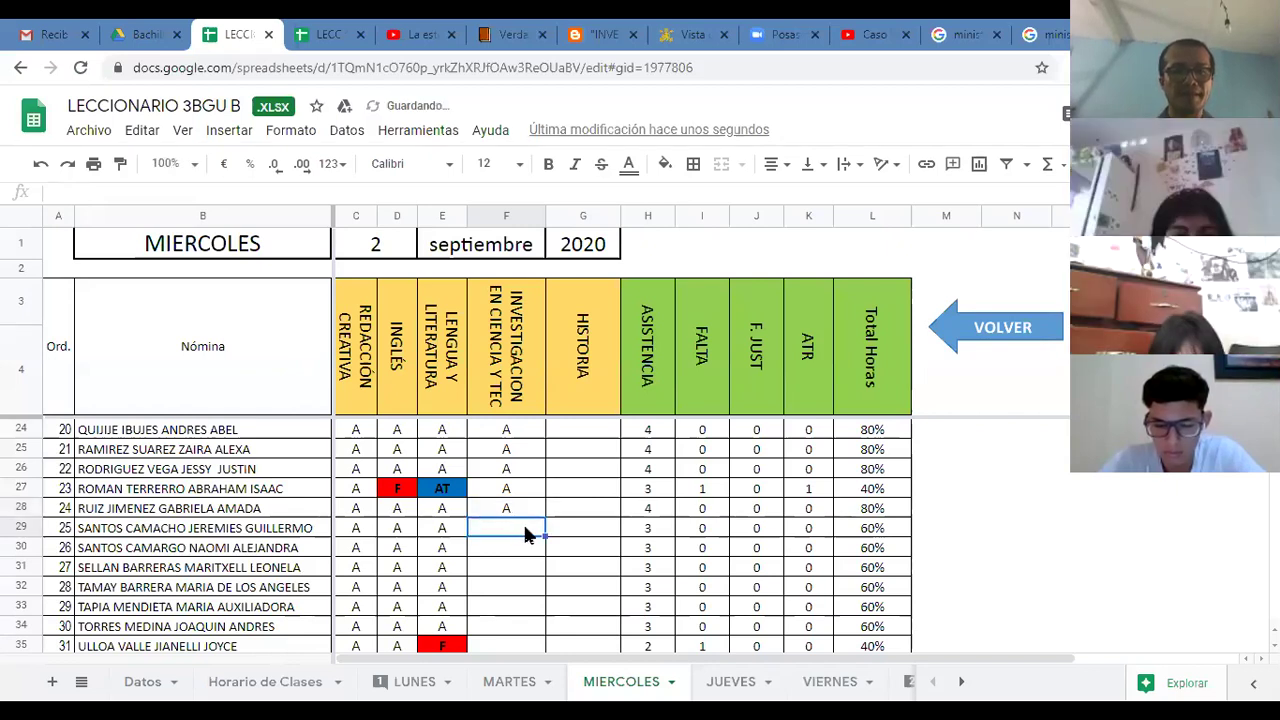
type("A")
key("Return")
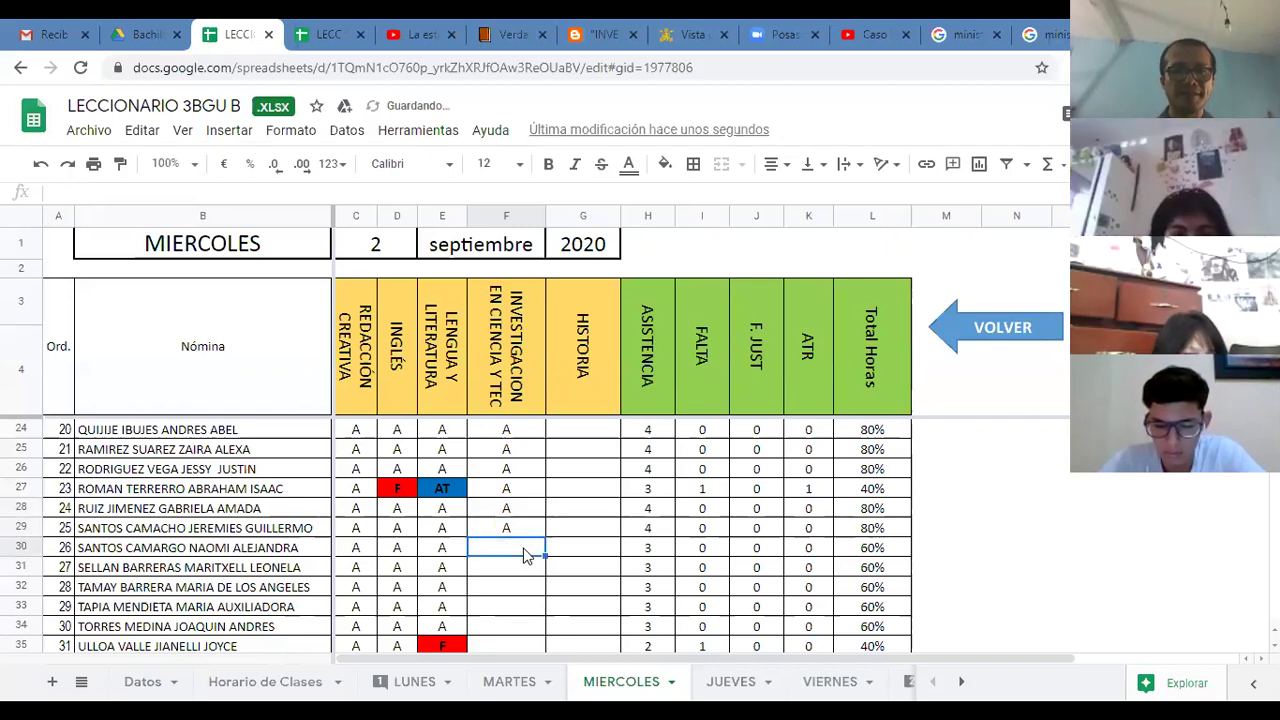
type("A")
key("Return")
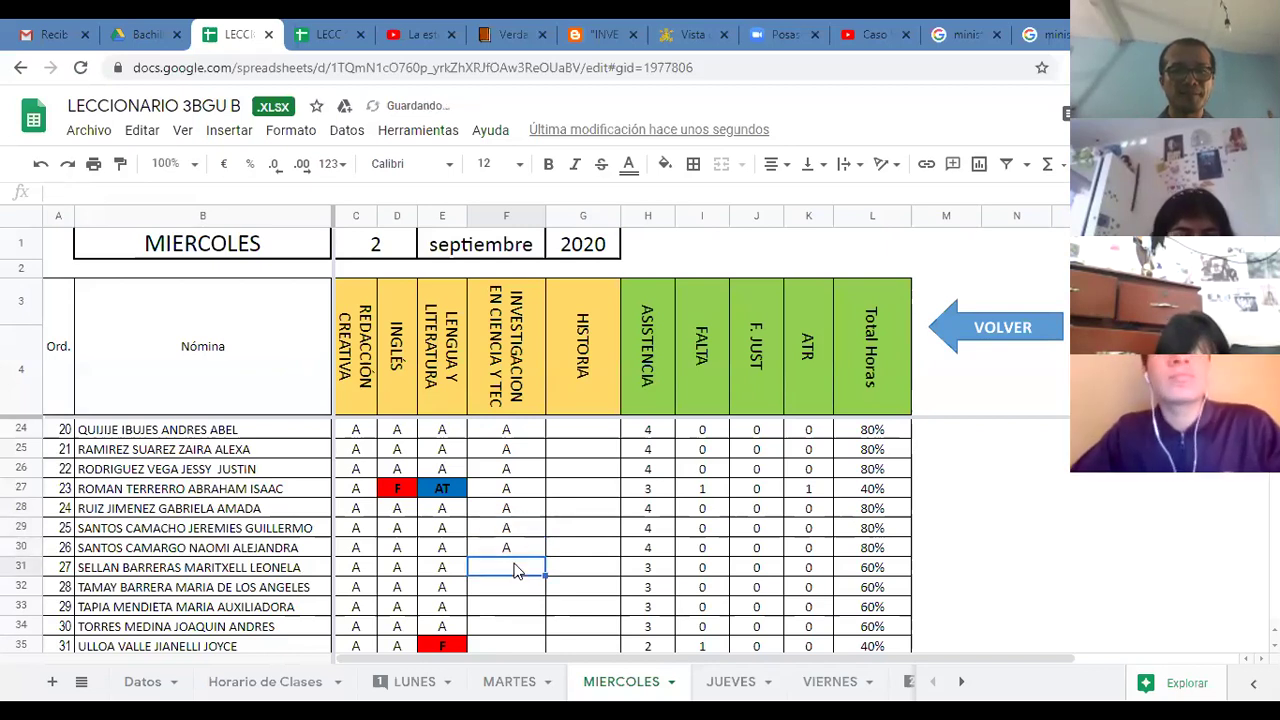
type("A")
key("Return")
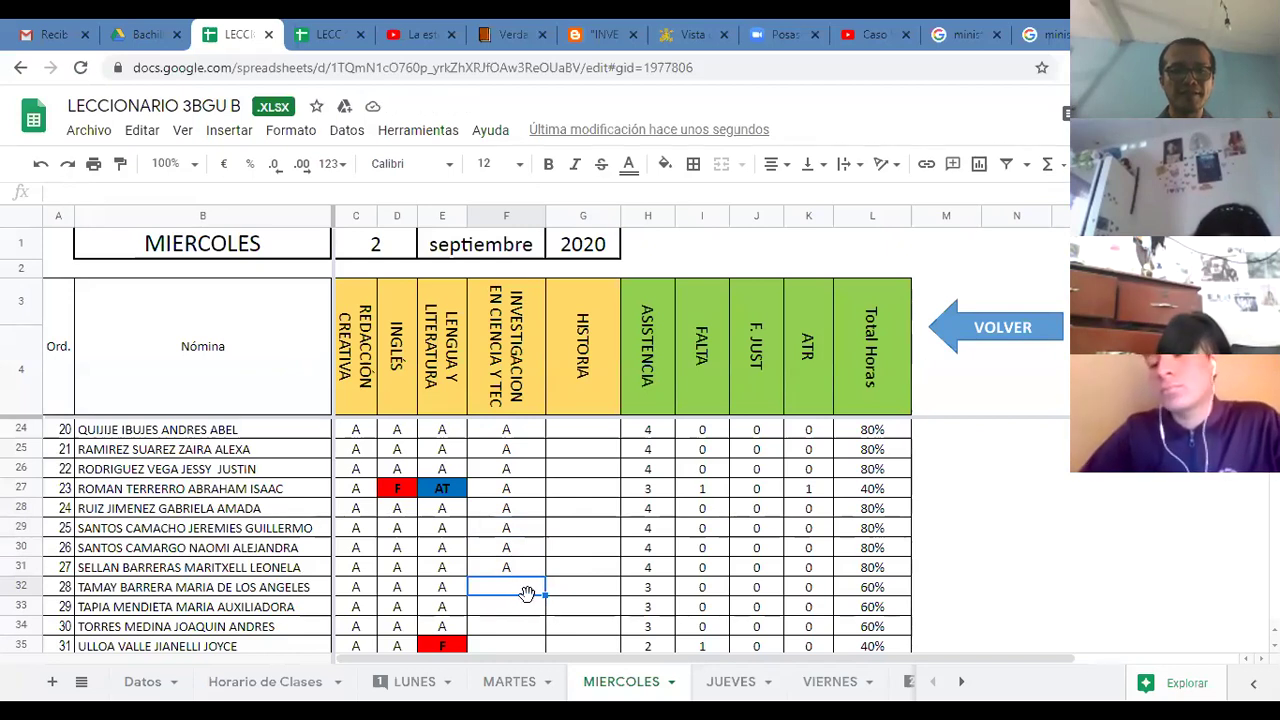
type("A")
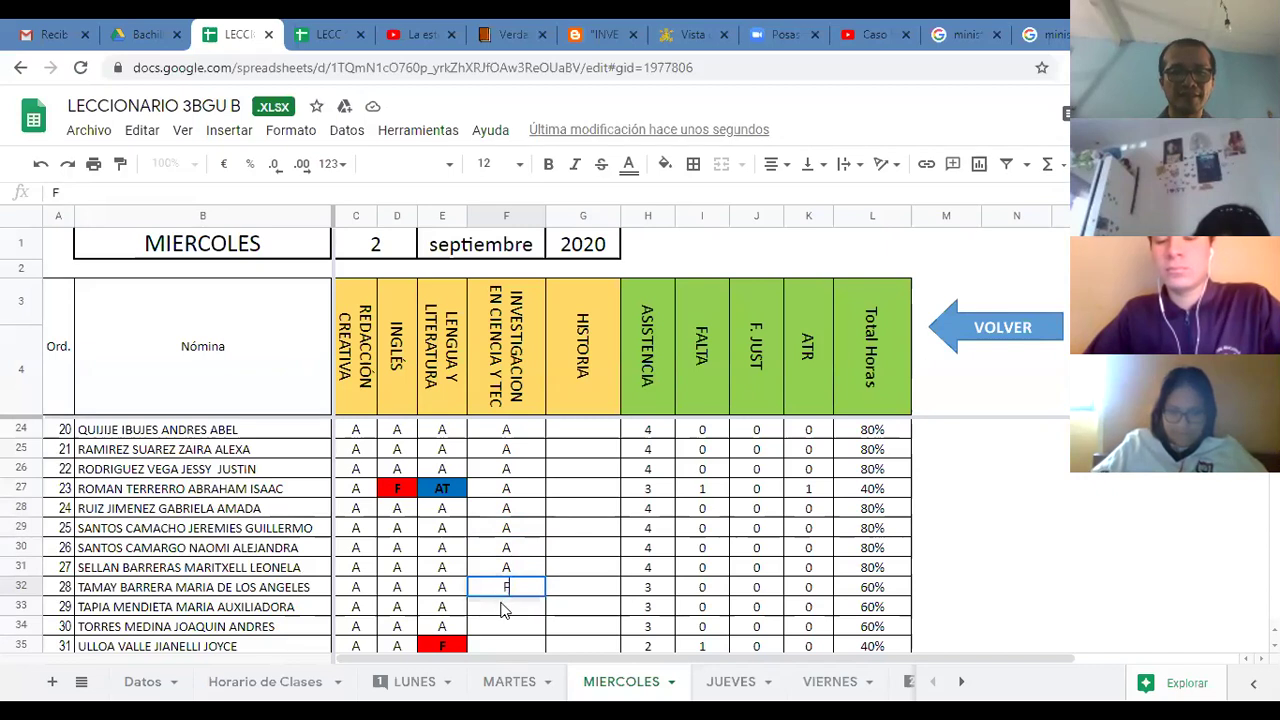
key("Return")
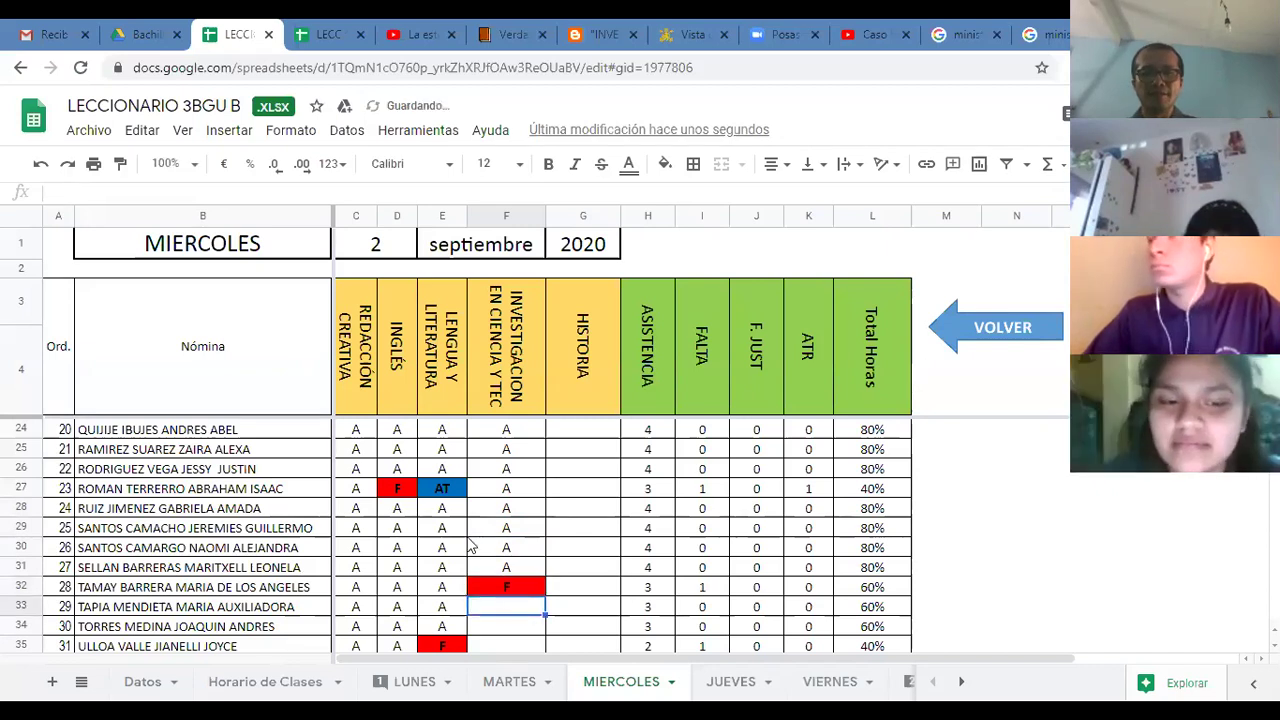
Set the Investigación en Ciencia y Tec marks of students 28 and 29 in cells F32 and F33 to A.
scroll(513, 612, "down", 3)
type("A")
key("Return")
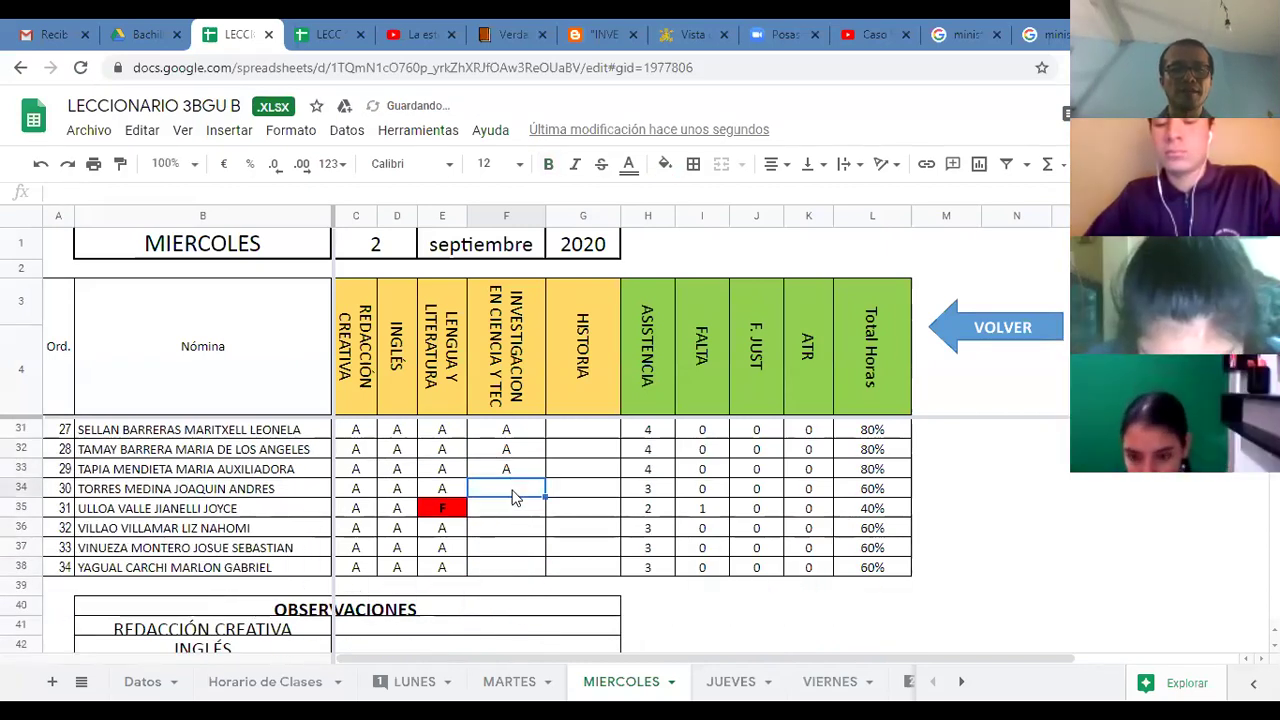
Enter attendance mark A for students 30 to 33 in cells F34 to F37 and F for student 34 in F38.
type("A")
key("Return")
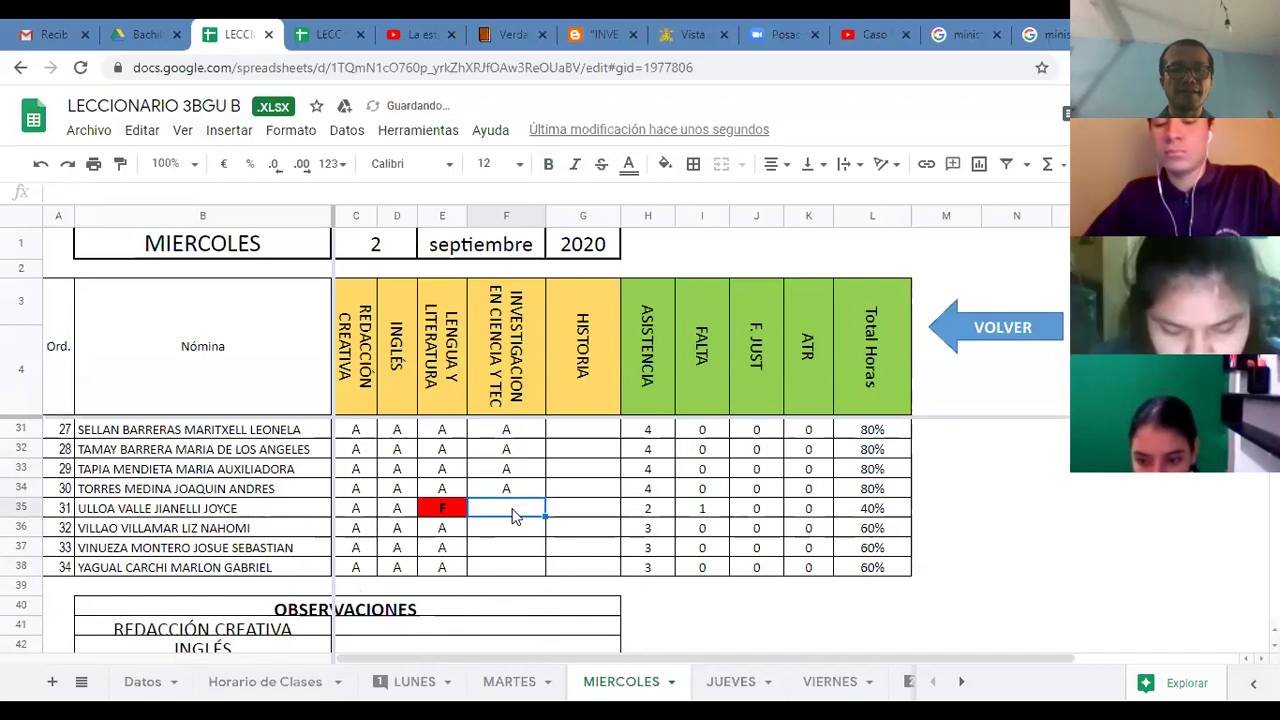
type("A")
key("Return")
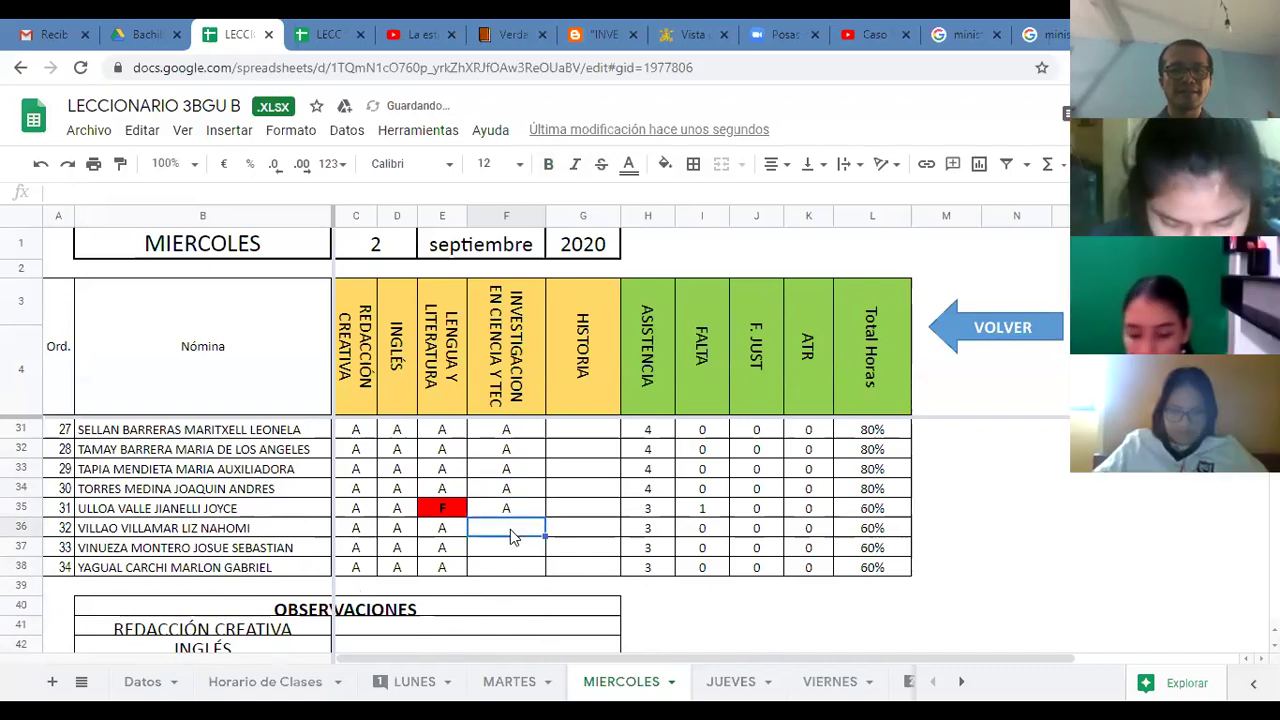
type("A")
key("Return")
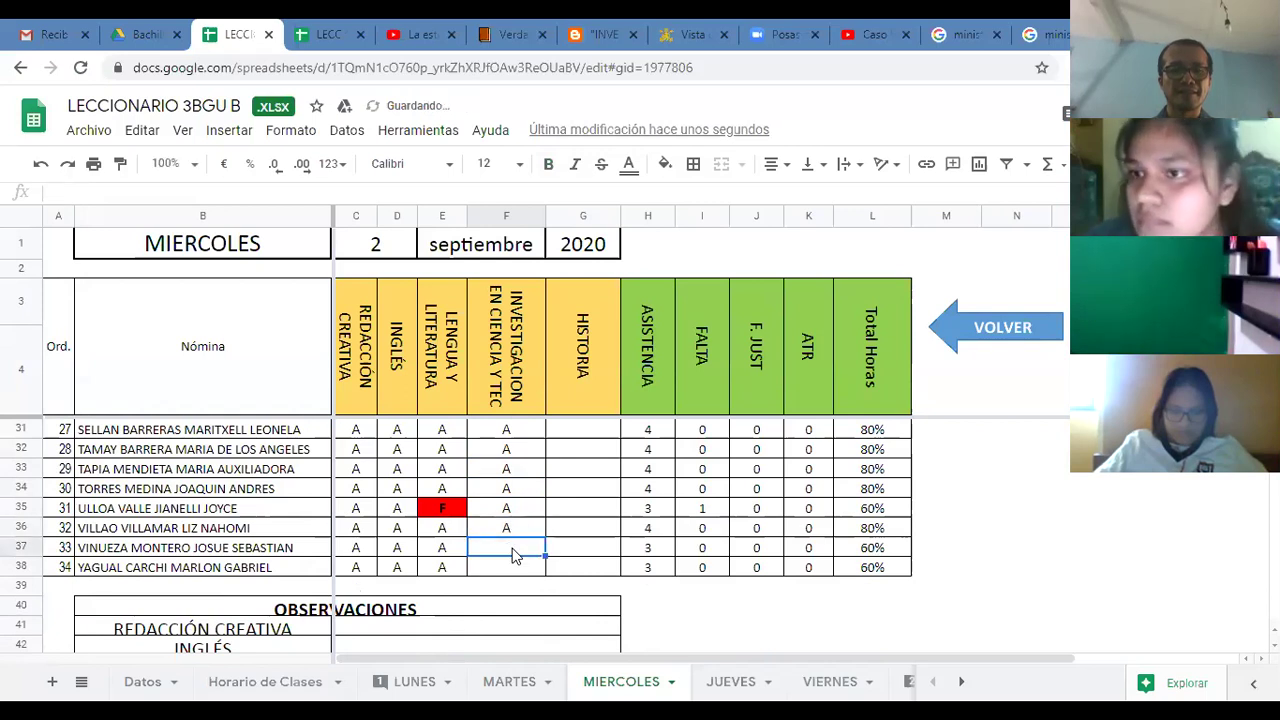
type("A")
key("Return")
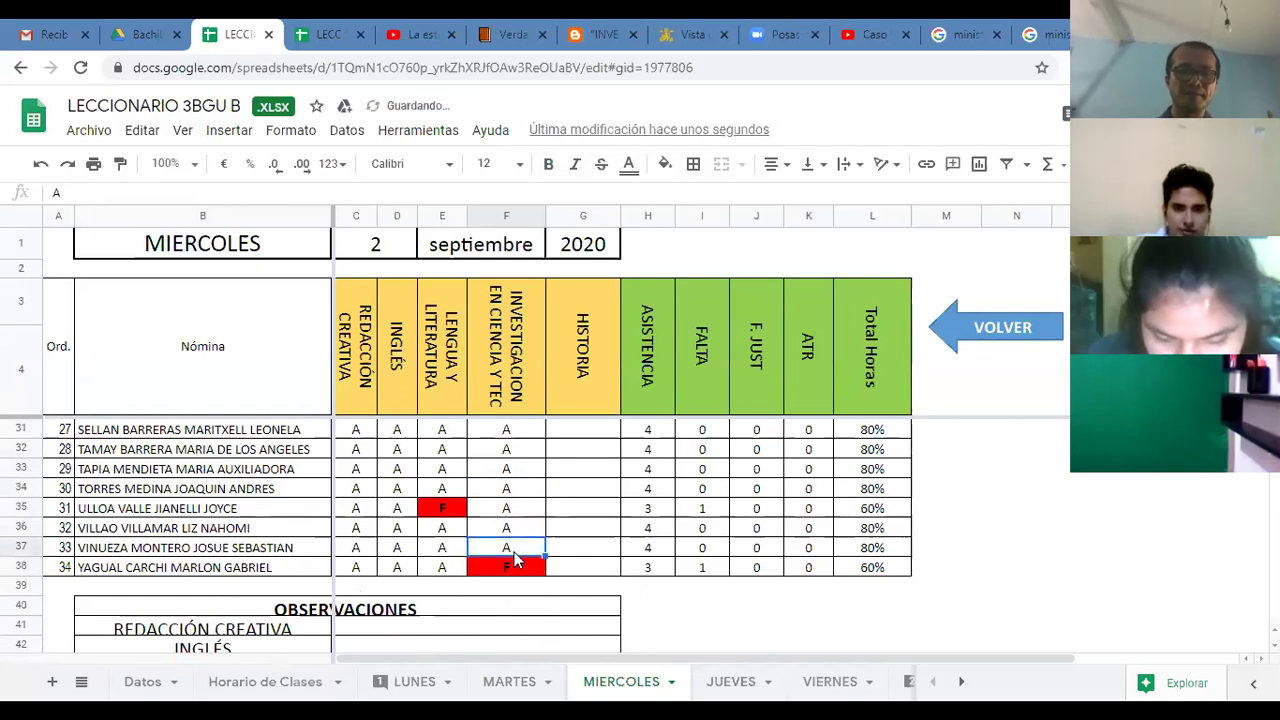
Review the marks entered in the Investigación en Ciencia y Tec column for the students down to number 34.
key("Up")
key("Up")
key("Up")
key("Up")
key("Up")
key("Up")
key("Up")
key("Up")
key("Up")
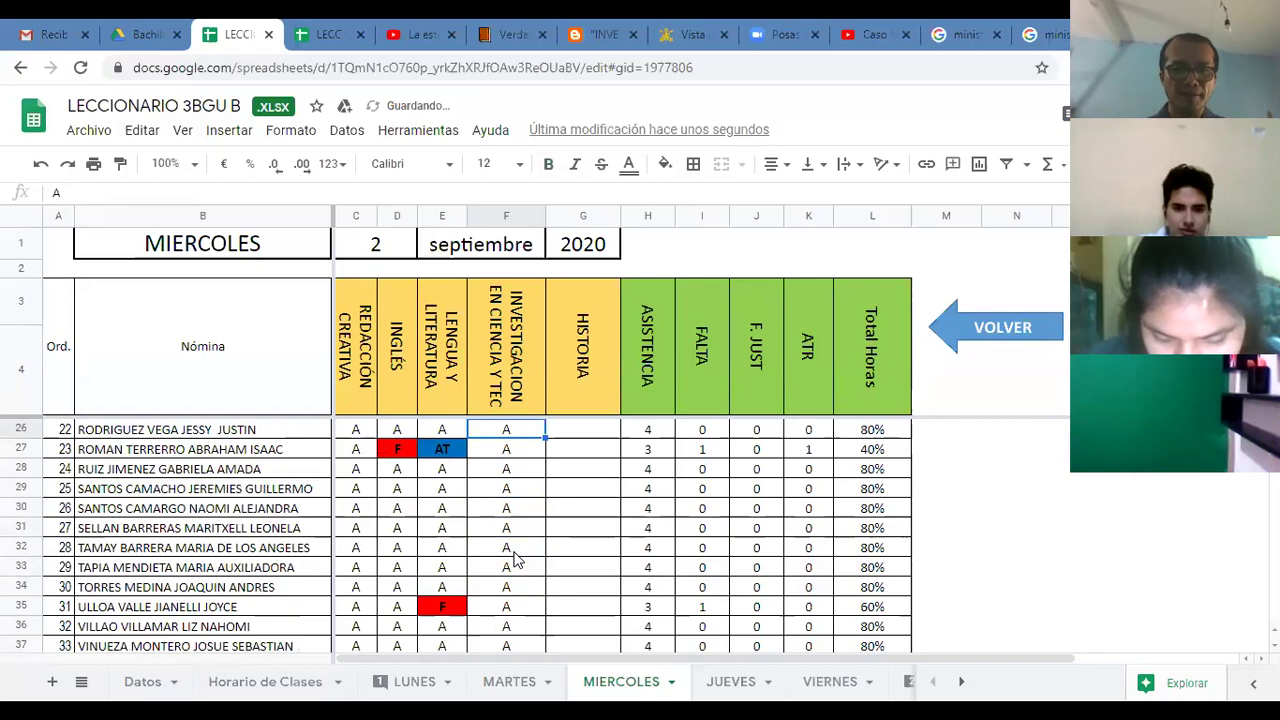
scroll(515, 560, "up", 5)
scroll(515, 560, "down", 6)
scroll(515, 563, "down", 3)
scroll(515, 563, "up", 2)
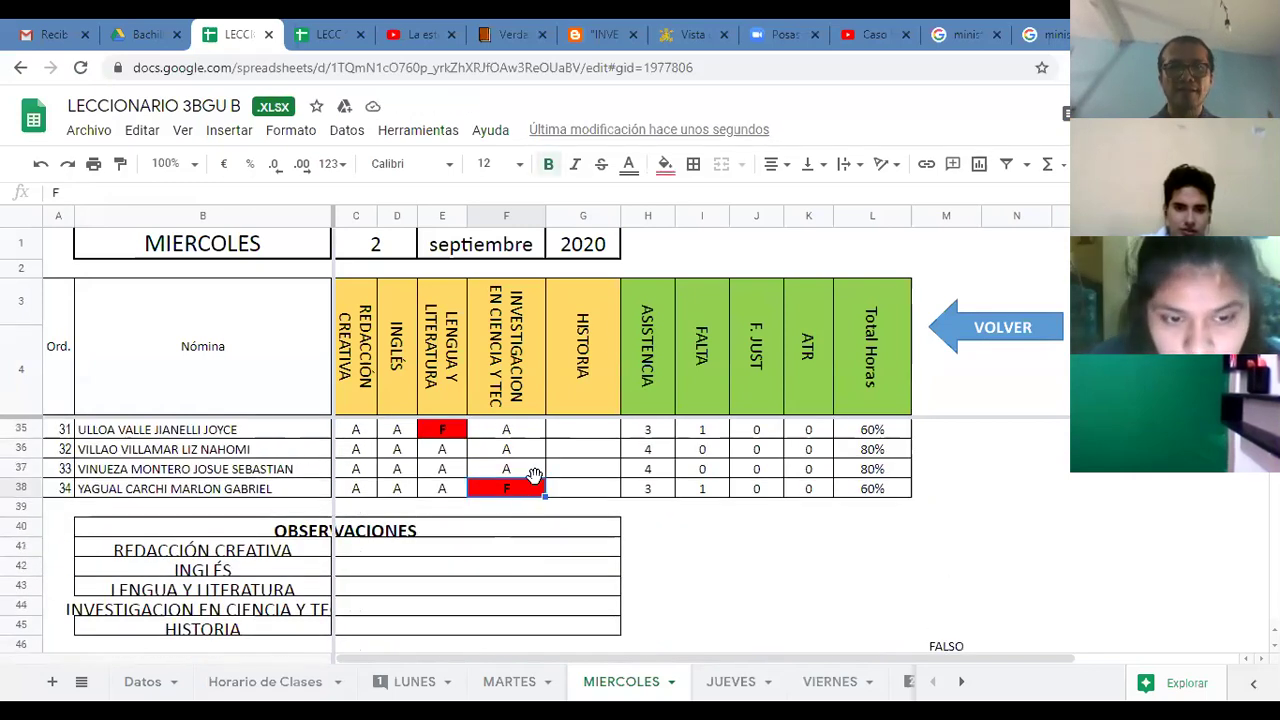